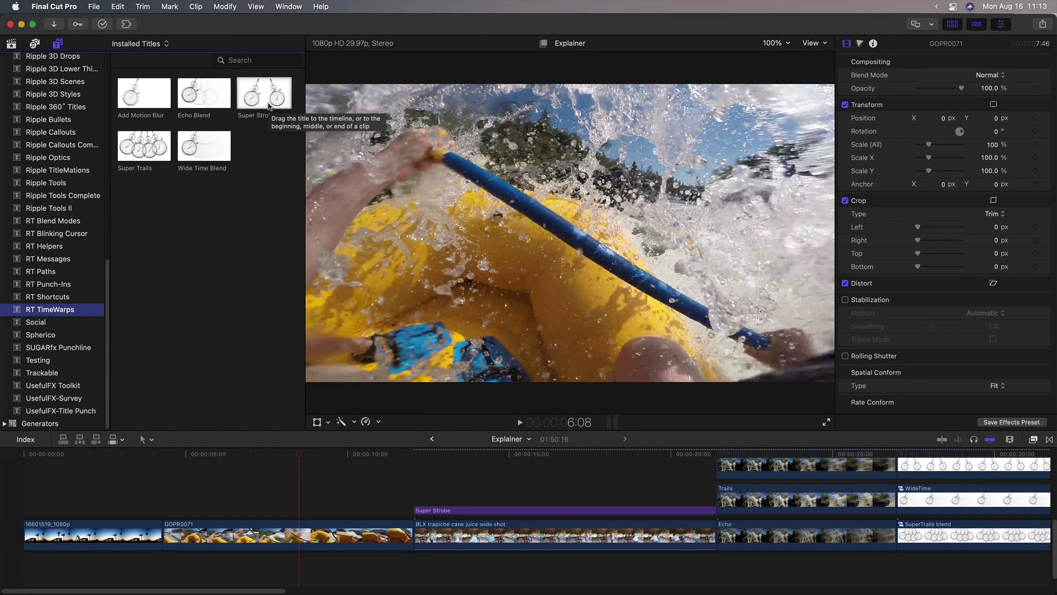
Step: Select the GOPR0071 rafting clip in the timeline
left_click(288, 453)
Step: Mark the whole GOPR0071 clip as a range and connect Super Strobe above it
key("c")
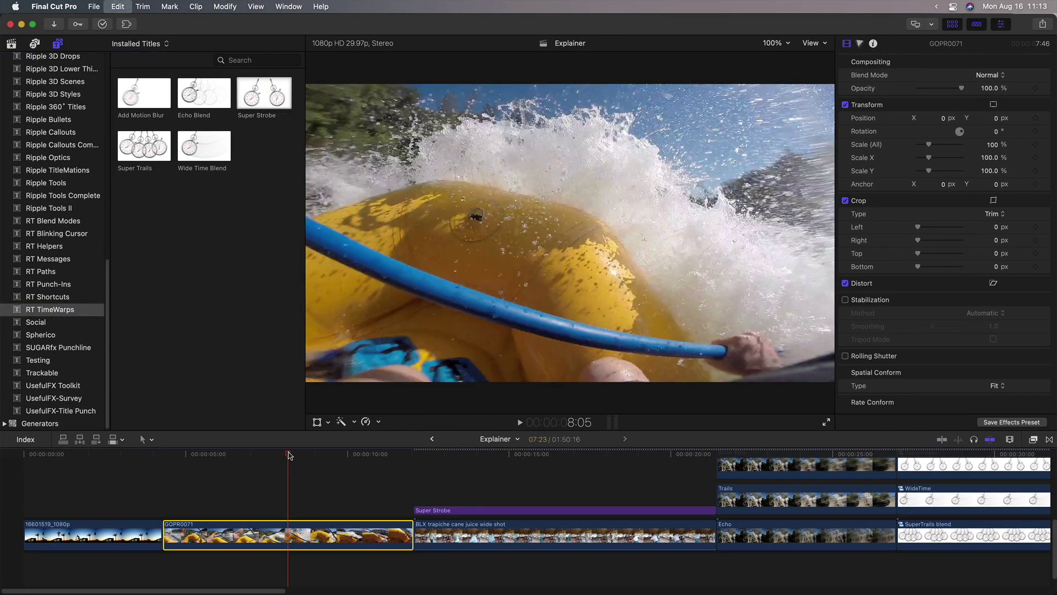
key("slash")
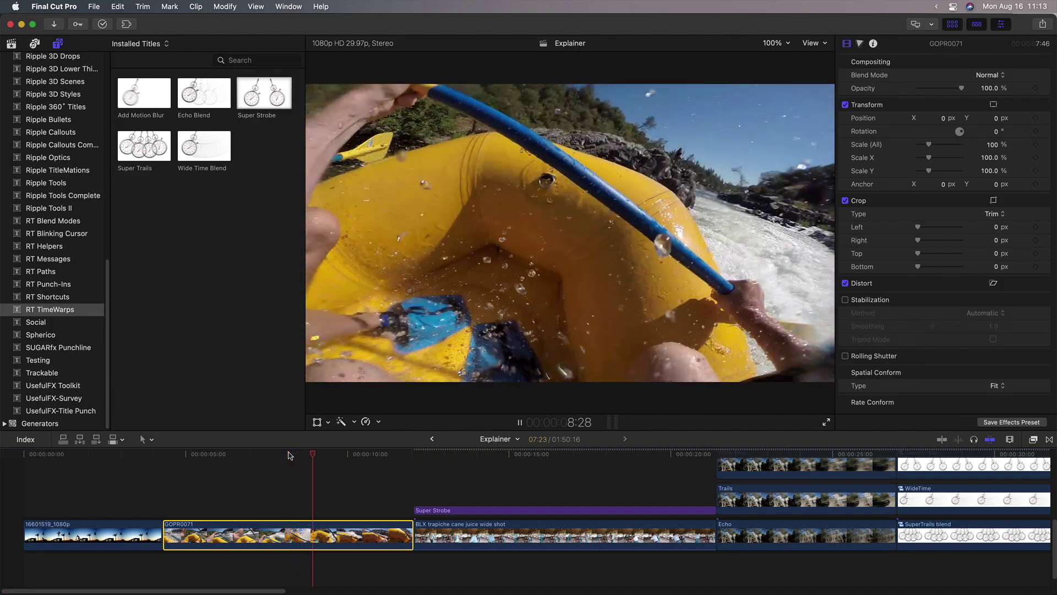
key("space")
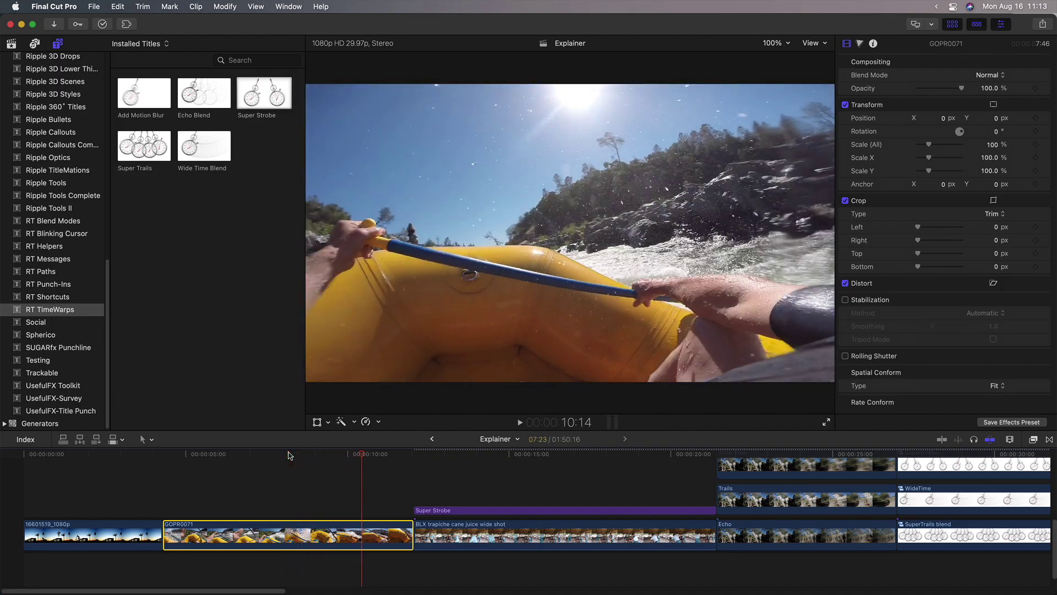
key("x")
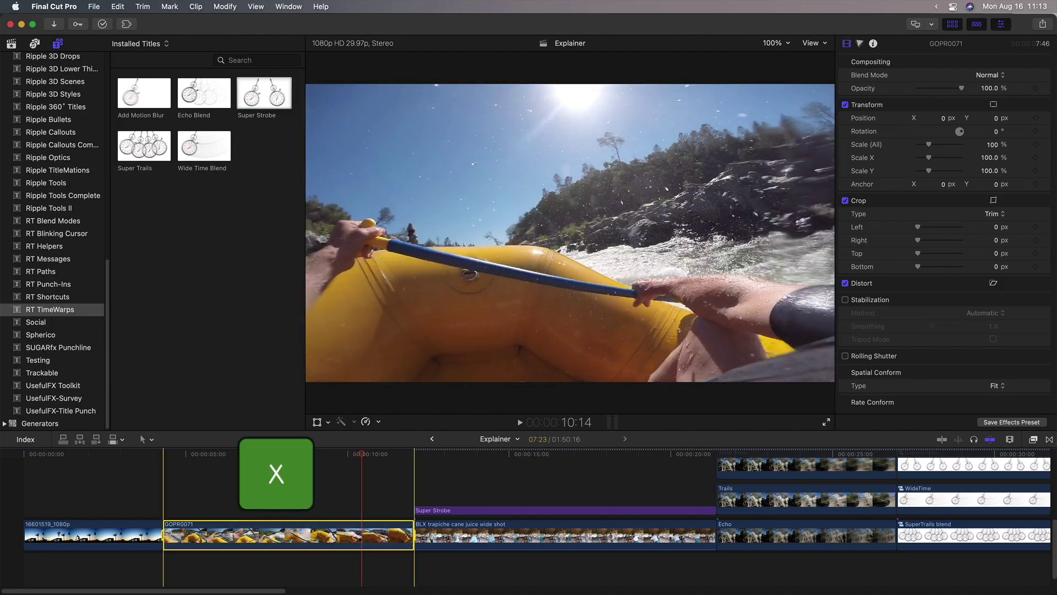
left_click(265, 98)
key("q")
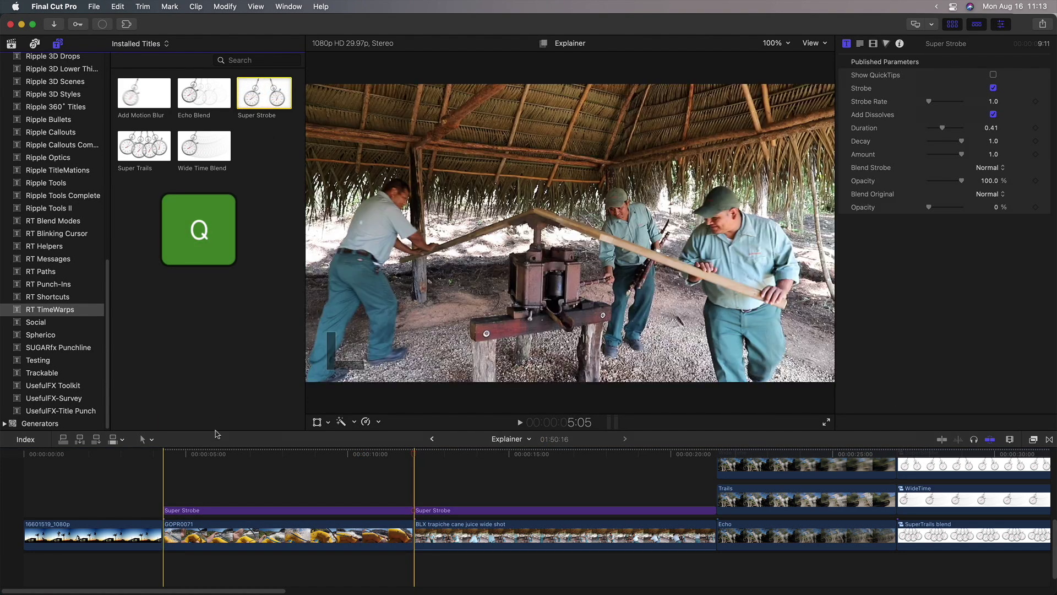
Step: Preview the strobed rafting clip and lower its Strobe Rate to 1.0
left_click(174, 456)
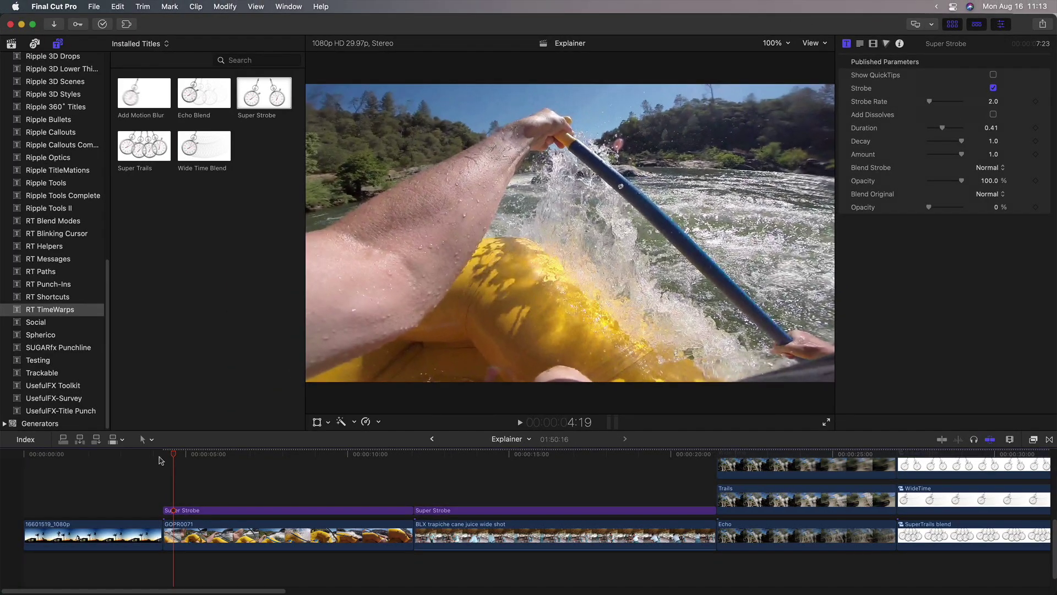
left_click(169, 454)
key("space")
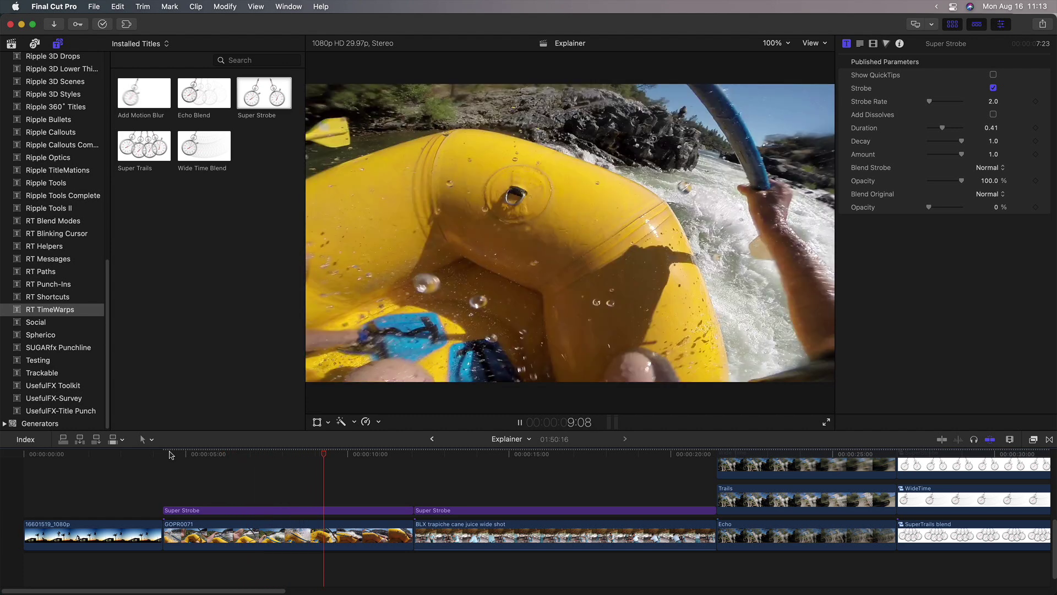
key("space")
left_click_drag(929, 105, 920, 104)
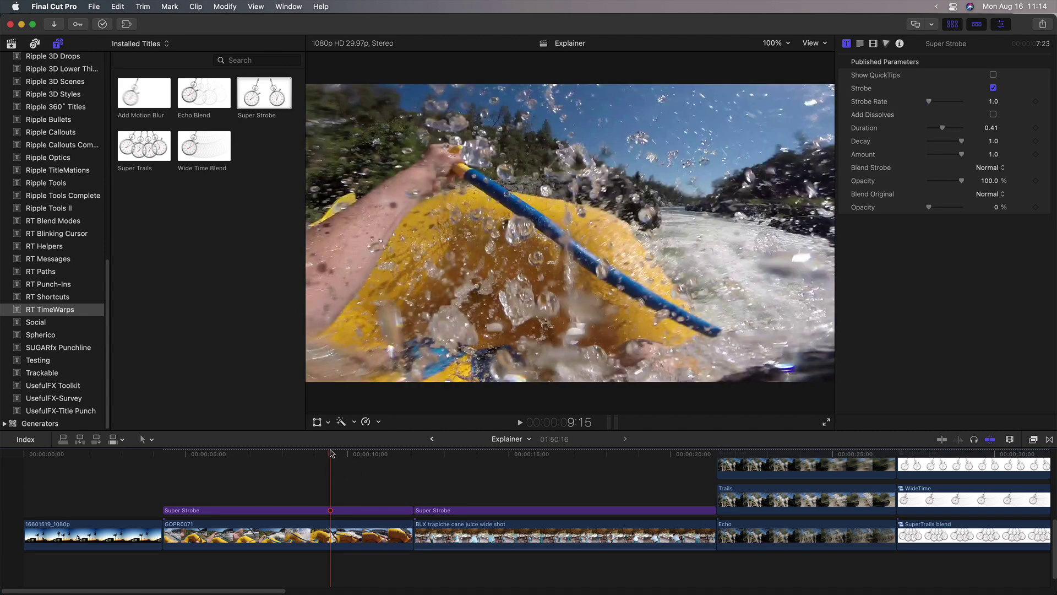
left_click_drag(331, 453, 174, 473)
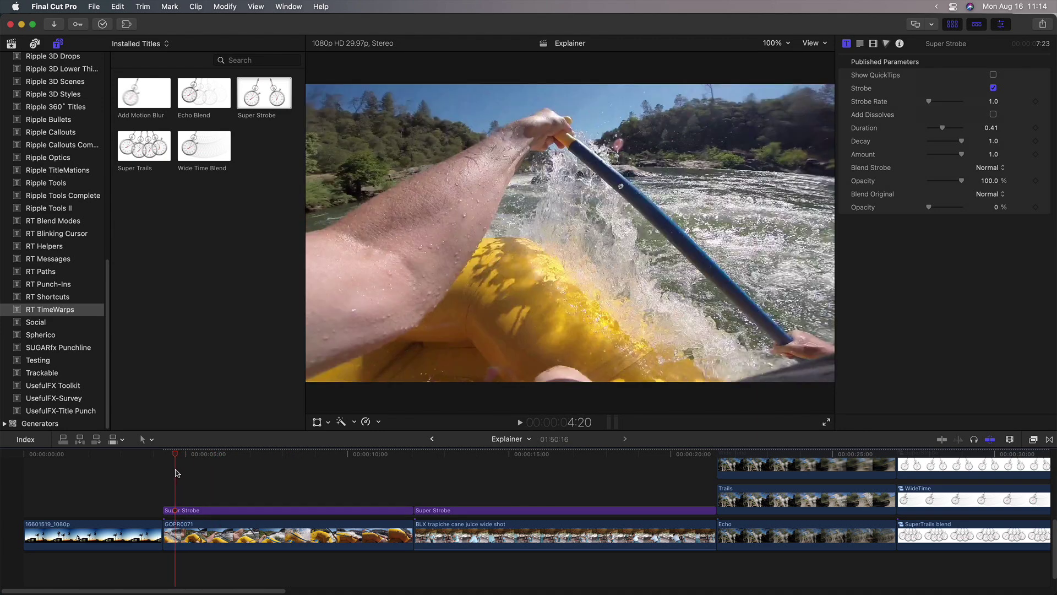
left_click_drag(175, 473, 177, 472)
key("Right")
key("Right")
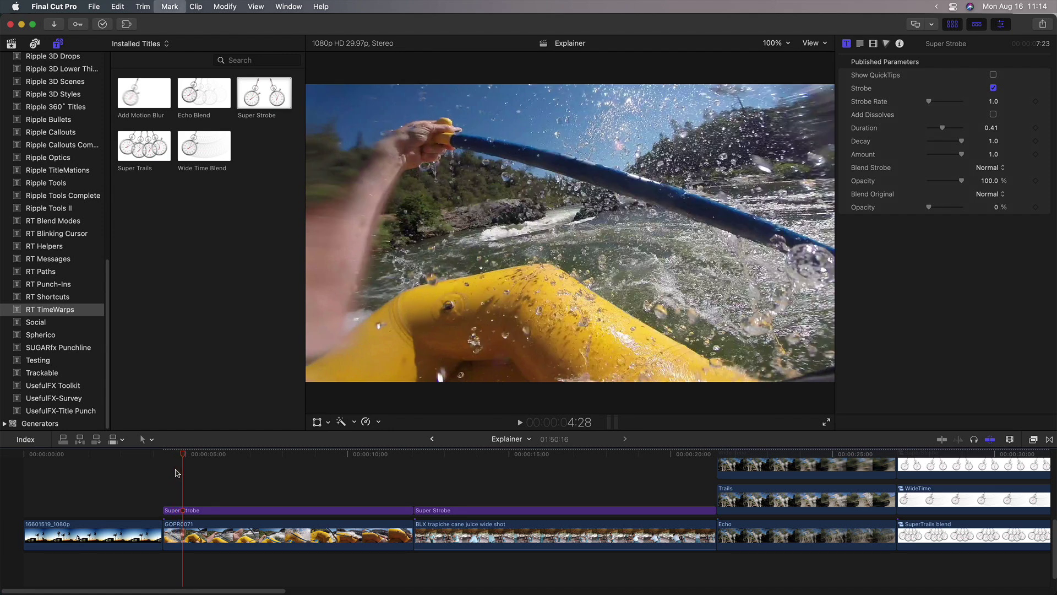
key("Right")
key("Right")
key("Right")
key("Right")
key("Right")
key("Right")
key("Right")
key("Right")
key("Right")
key("Right")
key("Right")
key("Right")
key("Right")
key("Right")
key("Right")
key("Right")
key("Right")
key("Right")
key("Right")
key("Right")
key("Right")
key("Right")
key("Right")
key("Right")
key("Right")
key("Right")
key("Right")
key("Right")
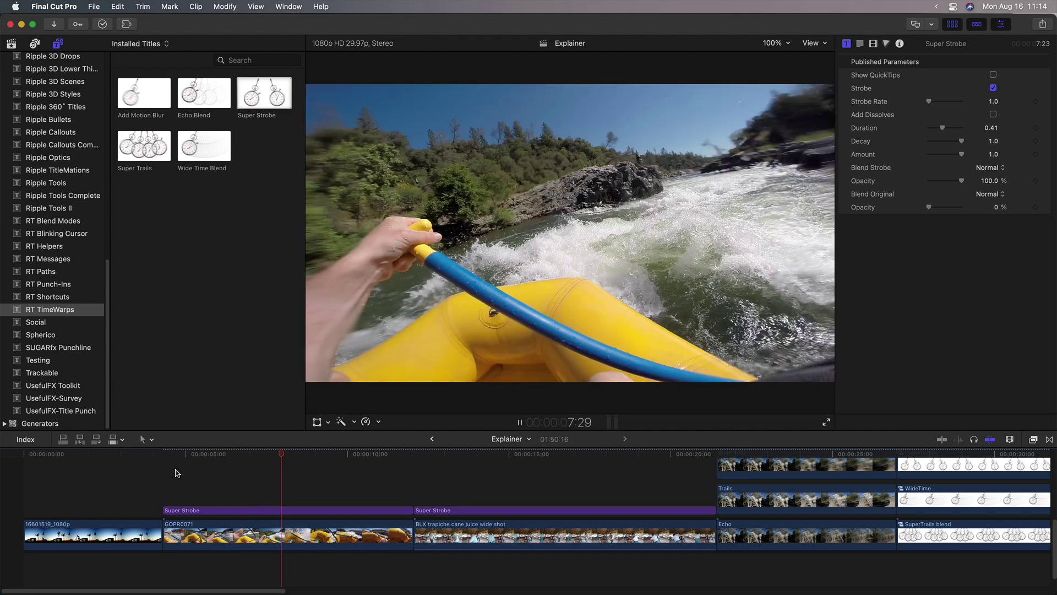
key("space")
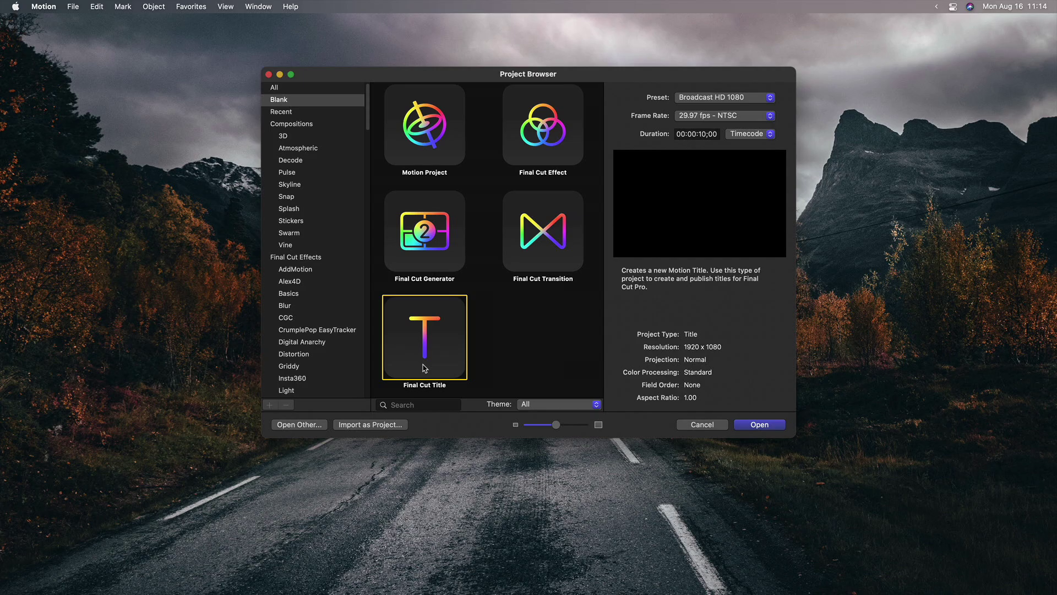
Step: Create a new Final Cut Title project and delete its Type Text Here placeholder layer
left_click(769, 427)
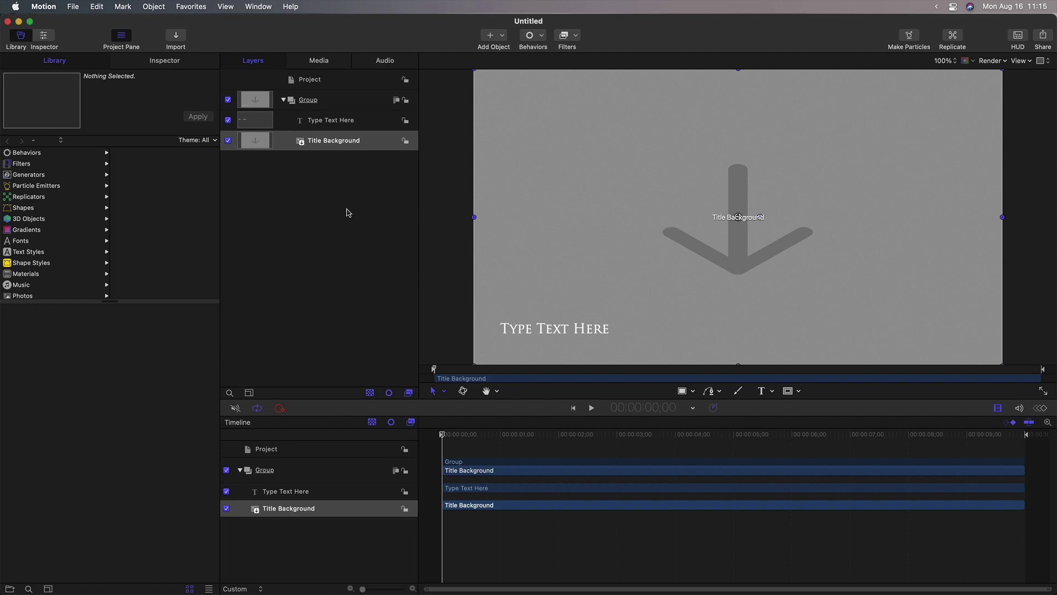
left_click(351, 124)
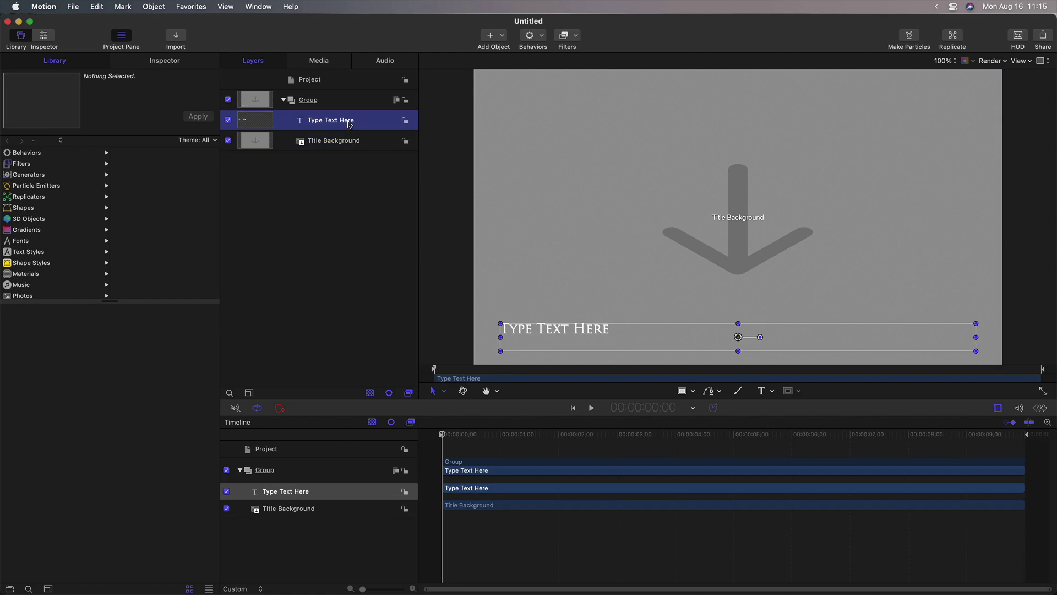
key("Delete")
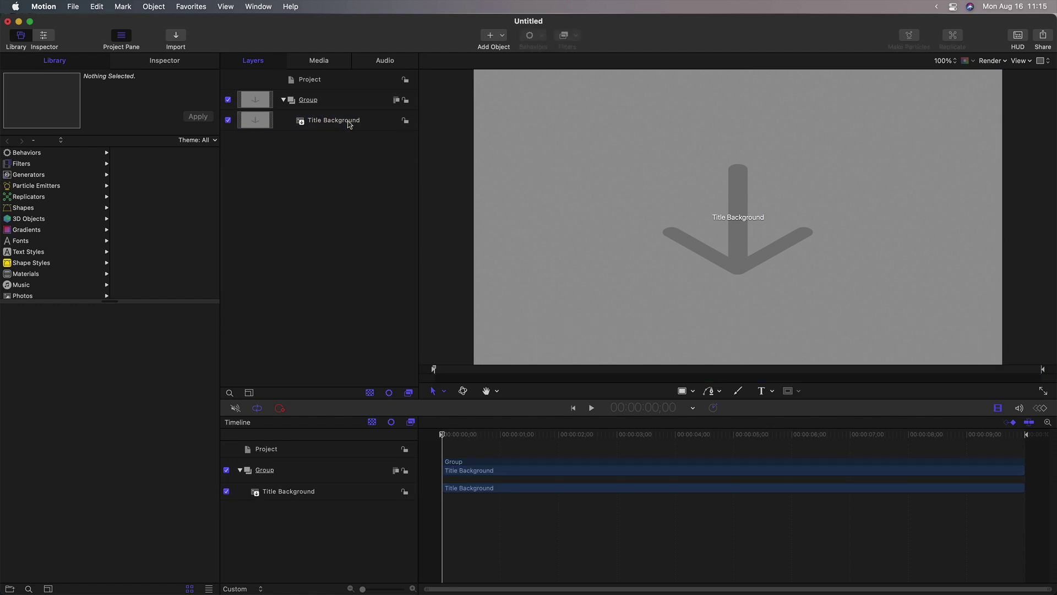
Step: Apply the Time > Strobe filter to the Title Background layer
left_click(349, 124)
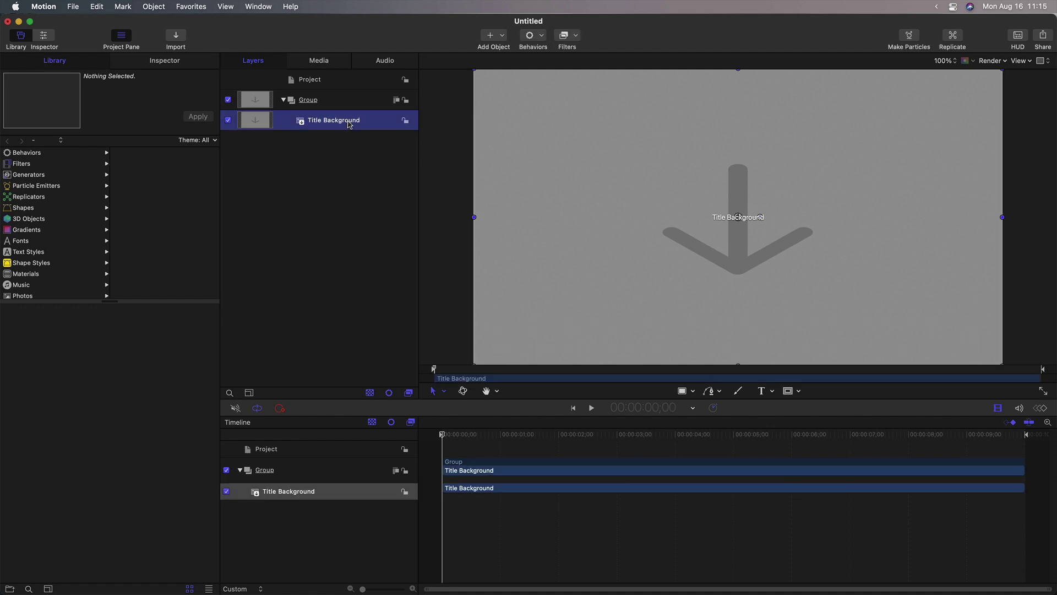
left_click(576, 37)
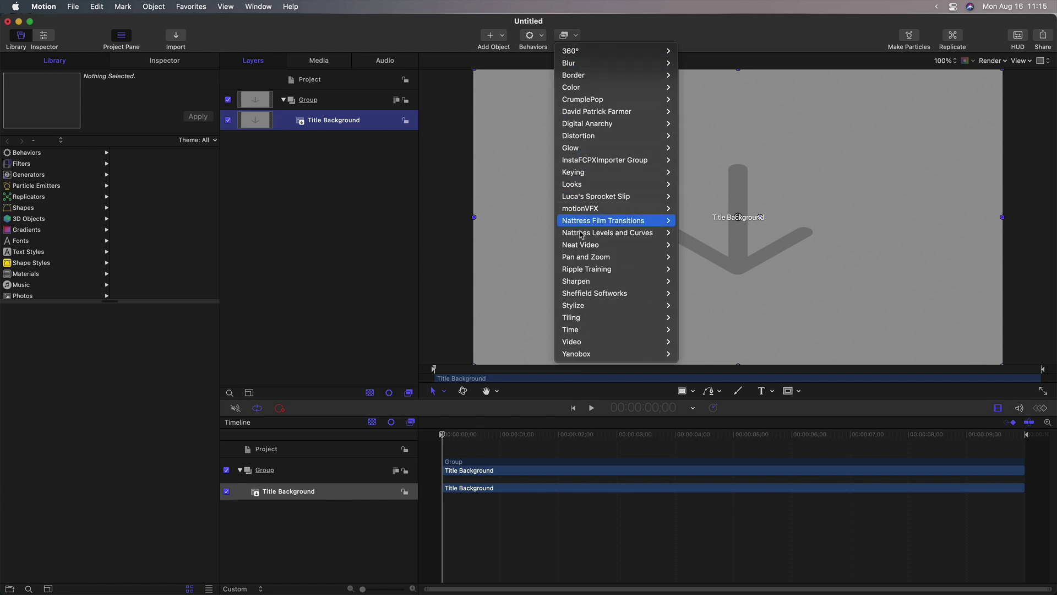
mouse_move(606, 334)
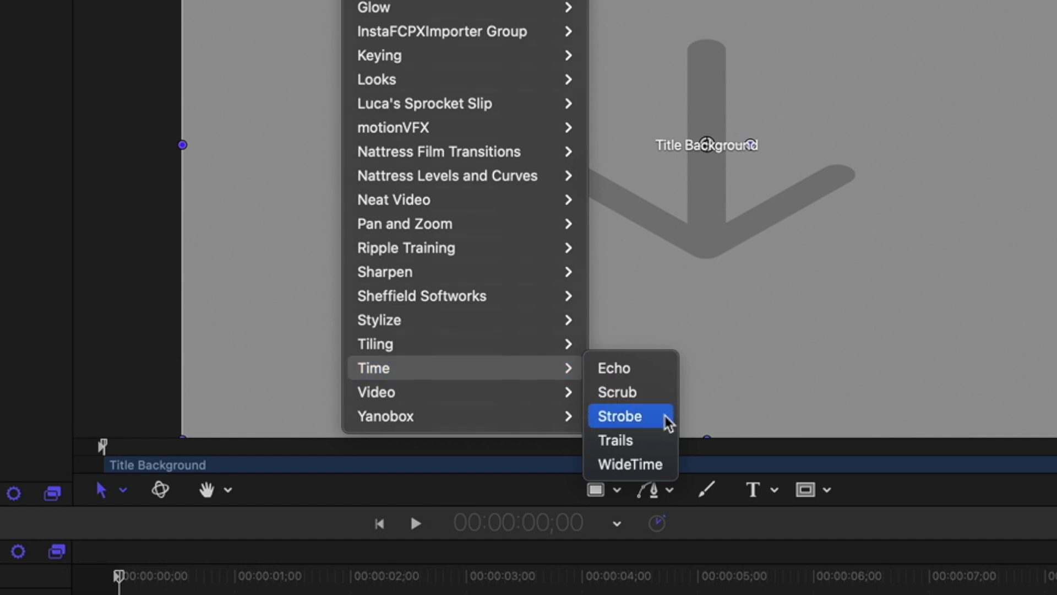
left_click(667, 418)
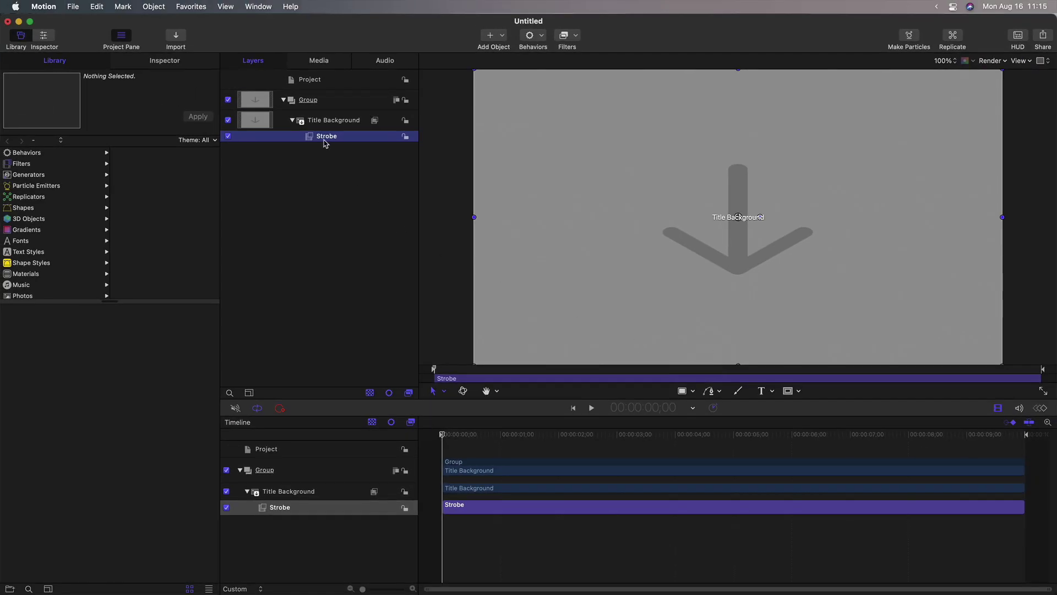
Step: Publish the Strobe filter's Strobe Rate and Mix parameters
left_click(165, 61)
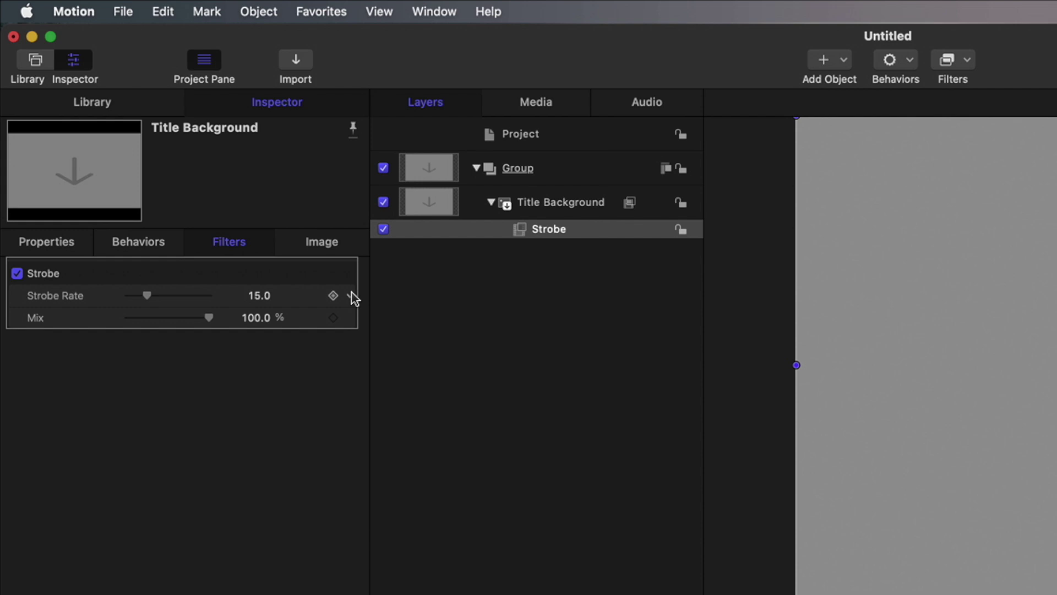
left_click(351, 297)
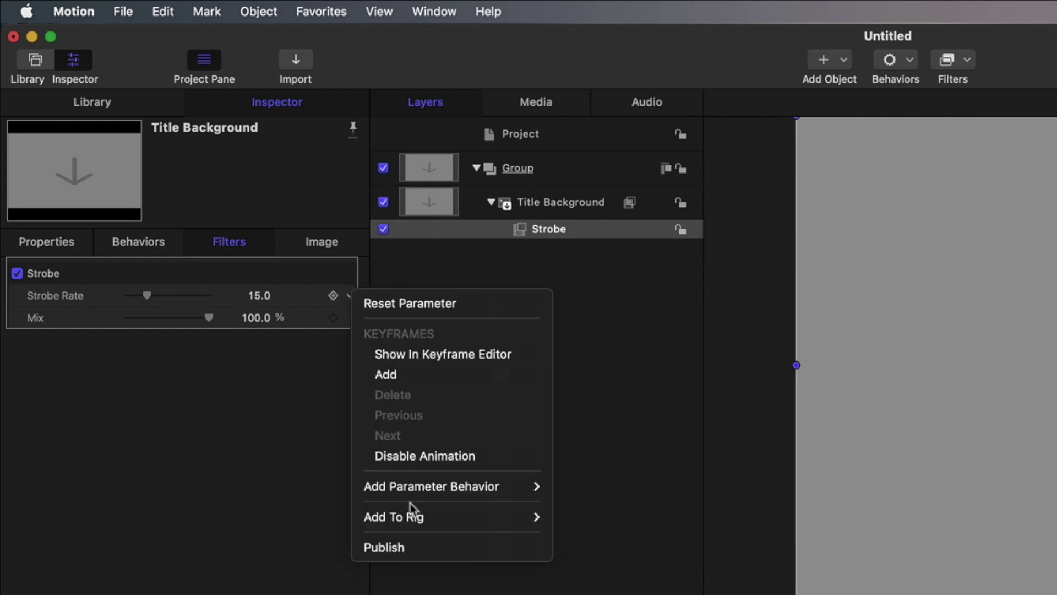
left_click(426, 547)
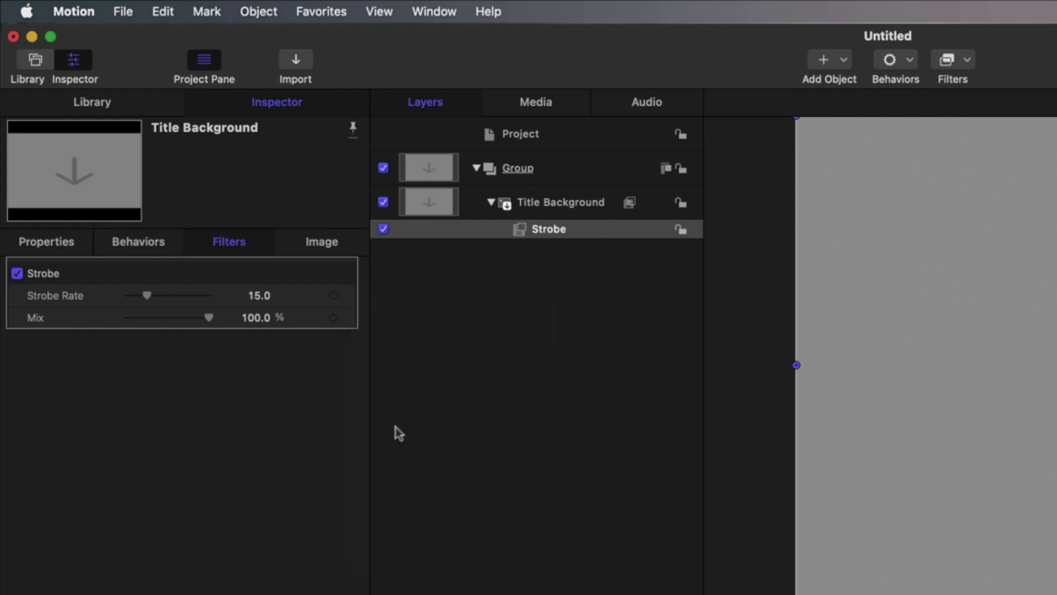
left_click(349, 318)
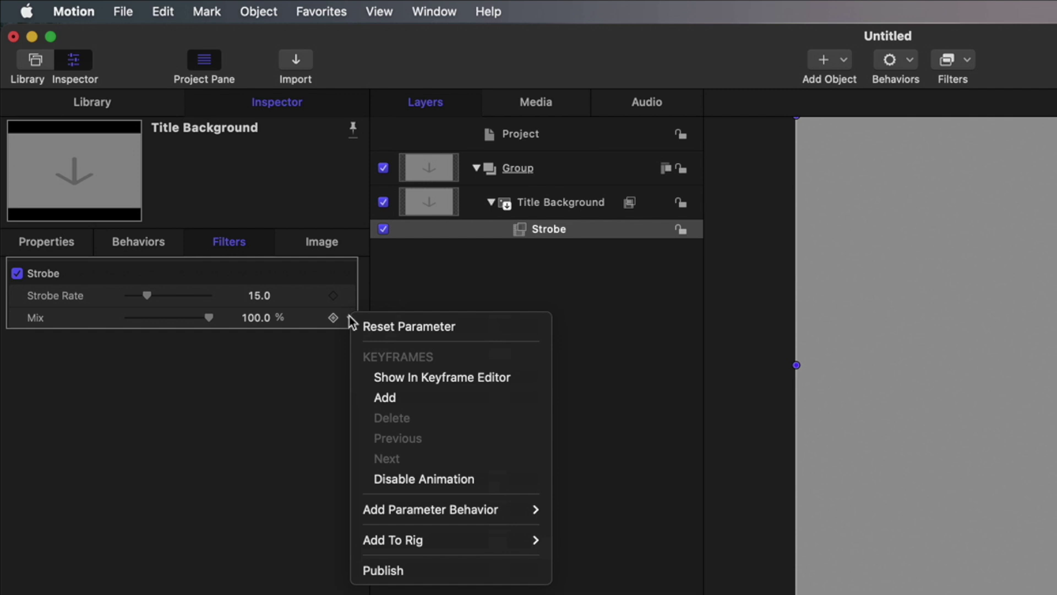
left_click(415, 568)
Step: Review the project's published parameters and close the publishing prompt without publishing
left_click(569, 139)
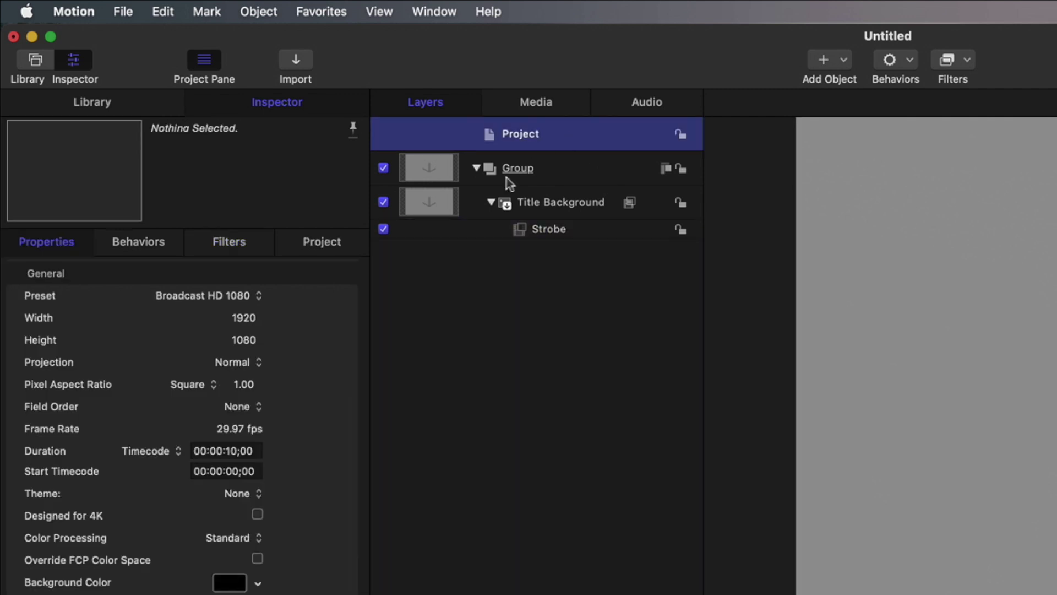
left_click(322, 236)
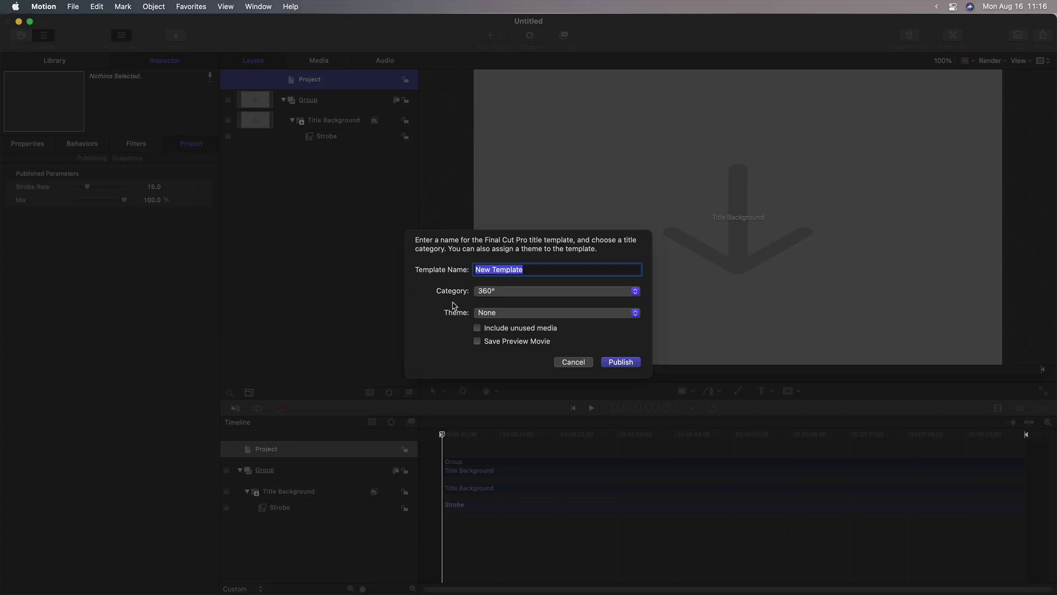
left_click(573, 362)
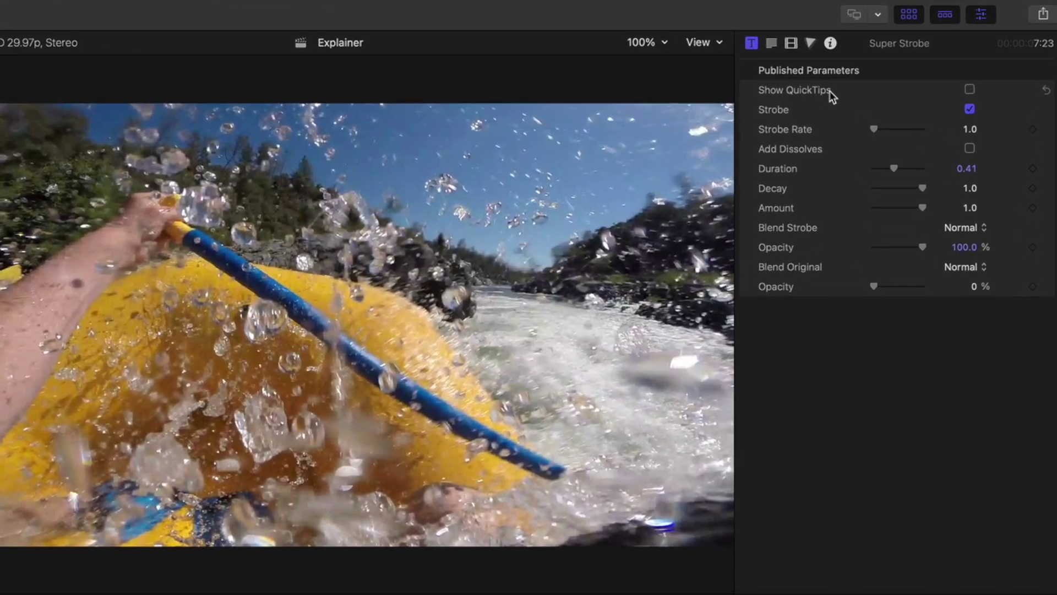
left_click(970, 90)
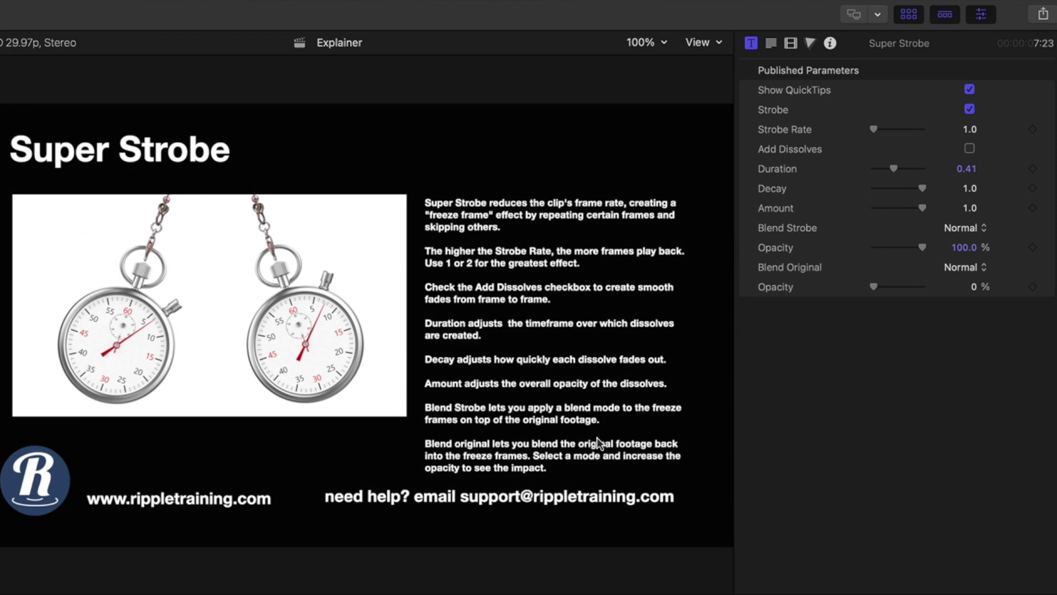
left_click(969, 90)
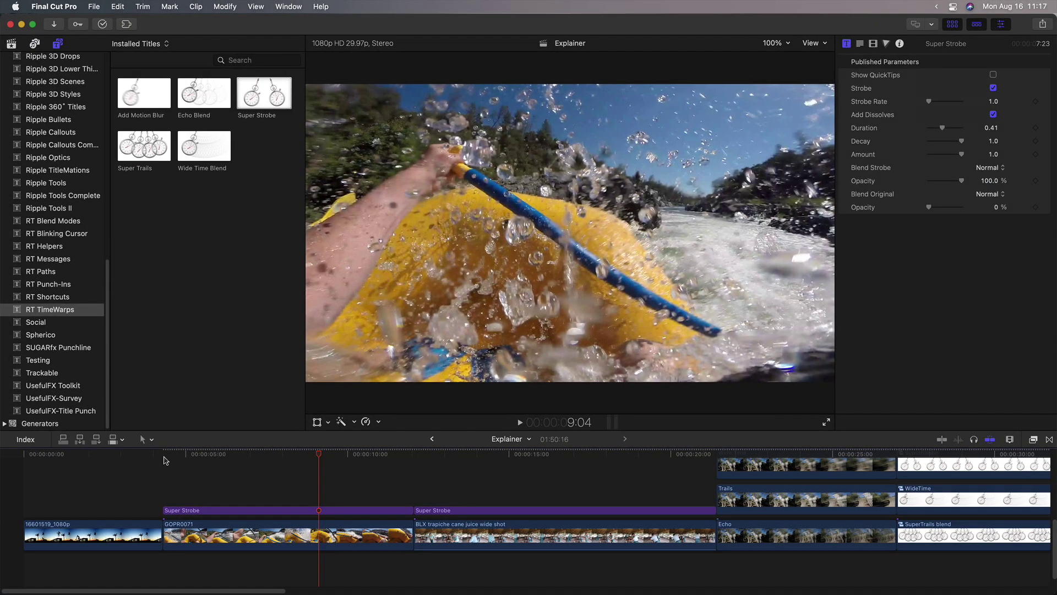
left_click(163, 459)
key("space")
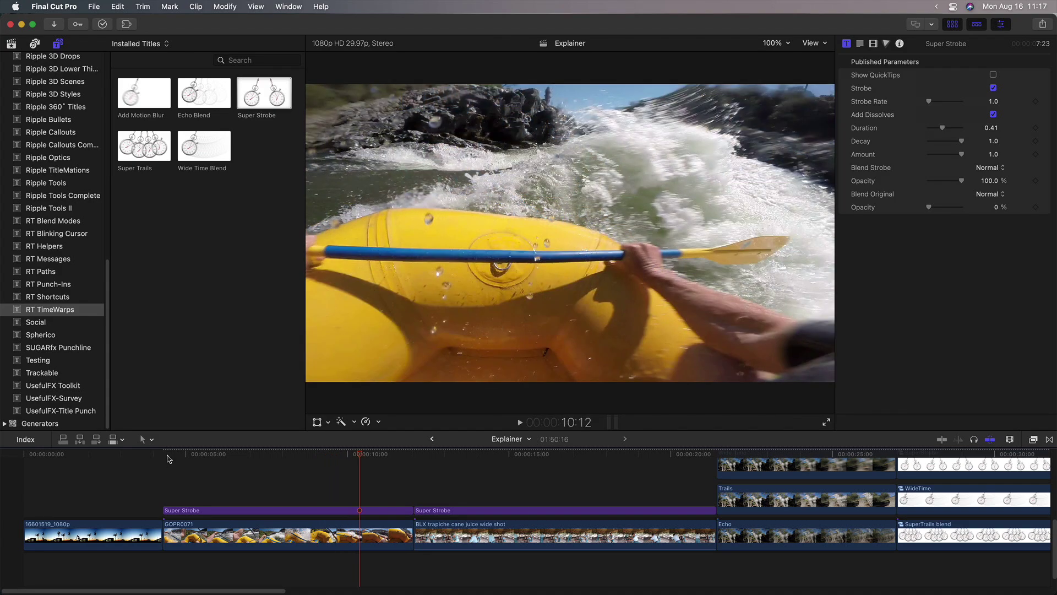
left_click(165, 459)
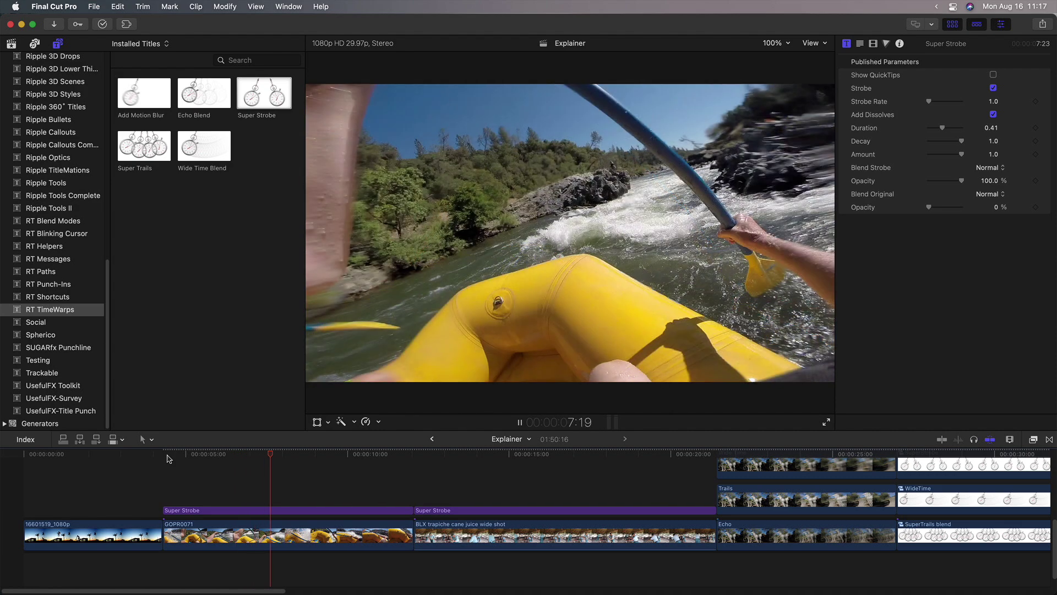
key("space")
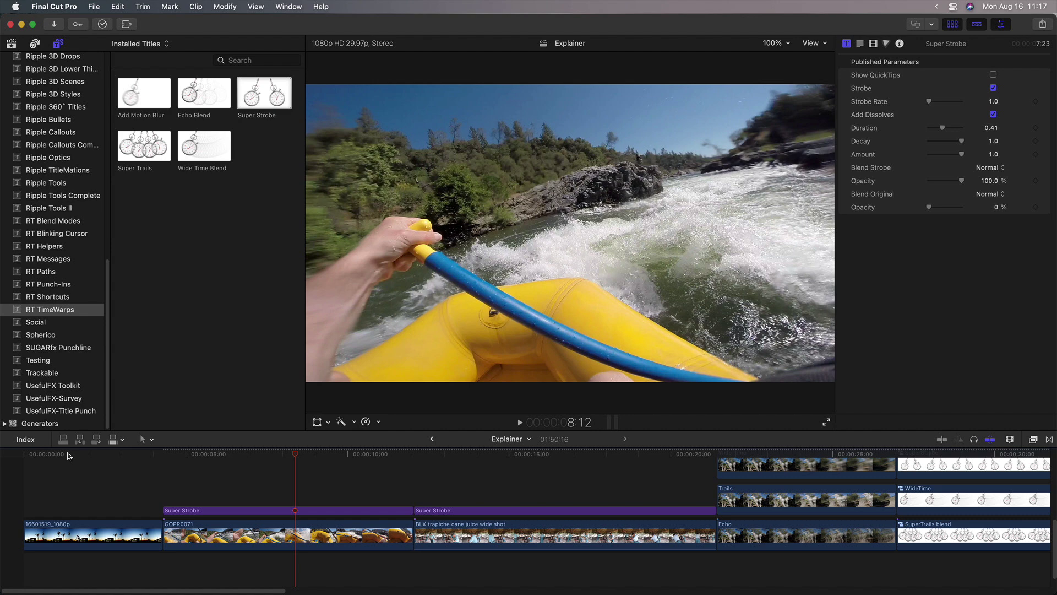
left_click(67, 455)
Step: Mark the whole BMX sunset clip and connect Super Strobe over it
left_click(23, 457)
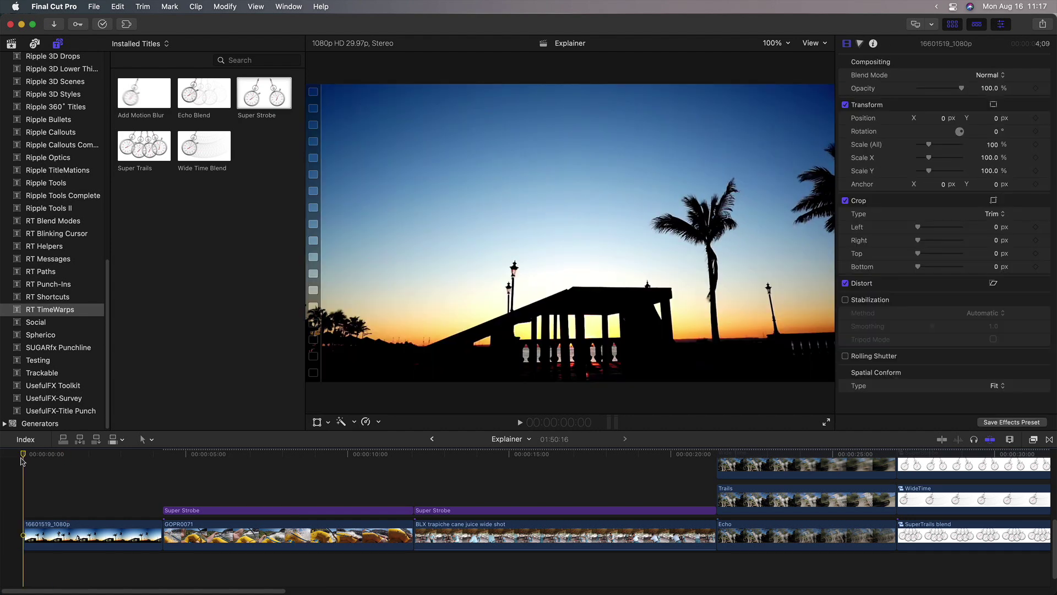
key("c")
key("space")
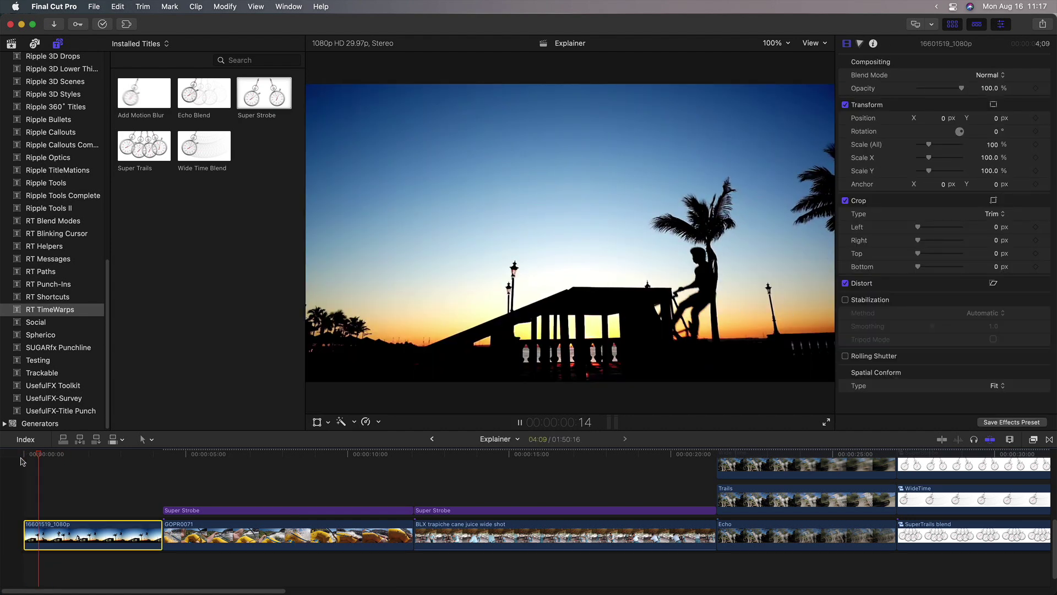
key("space")
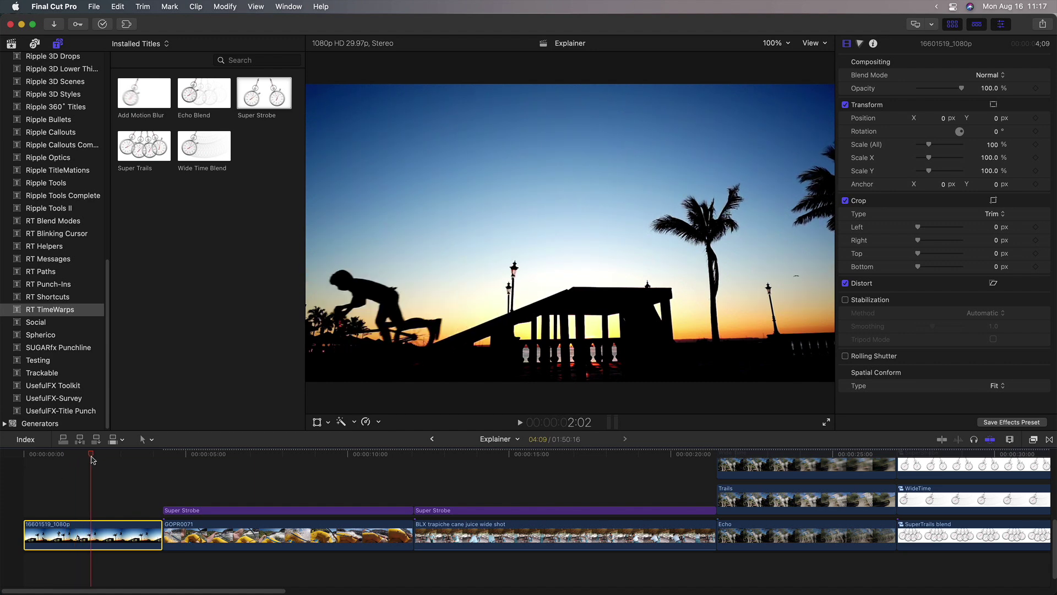
key("x")
left_click(267, 103)
key("q")
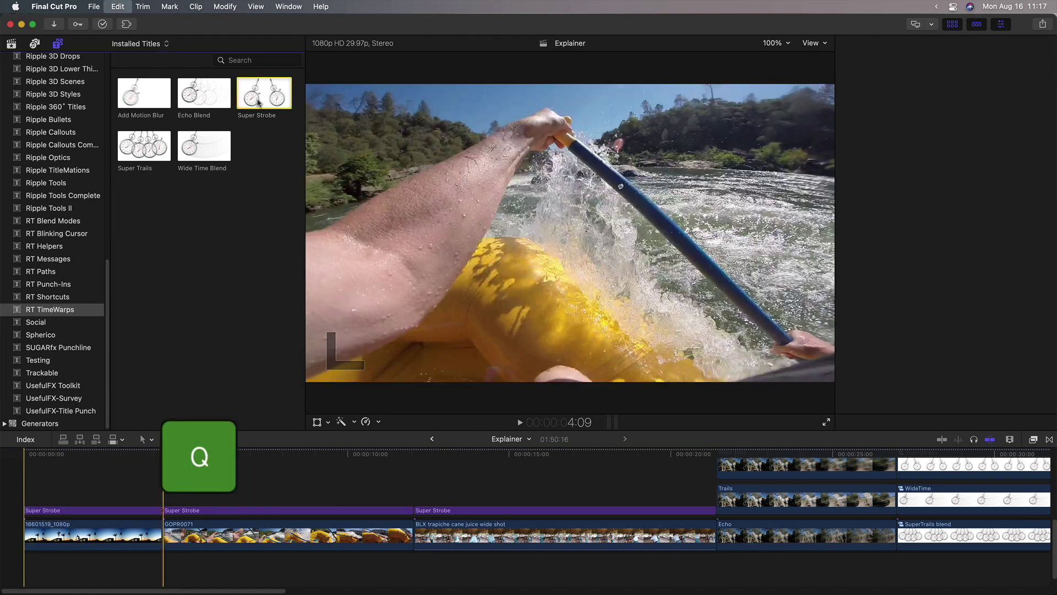
Step: Turn on Add Dissolves for Super Strobe and replay the strobed clip
left_click(25, 455)
key("space")
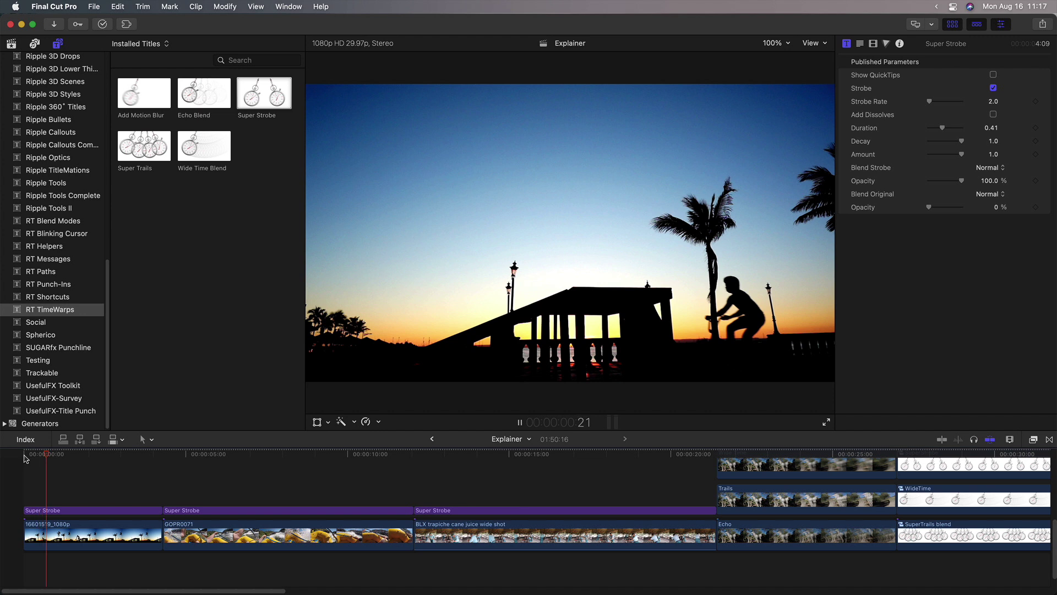
key("space")
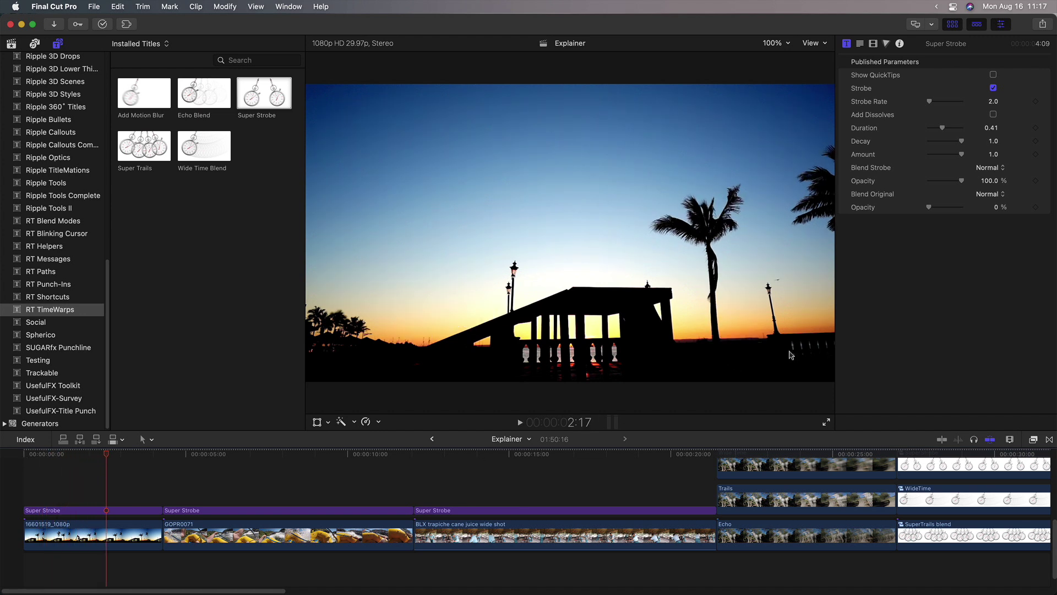
left_click(993, 114)
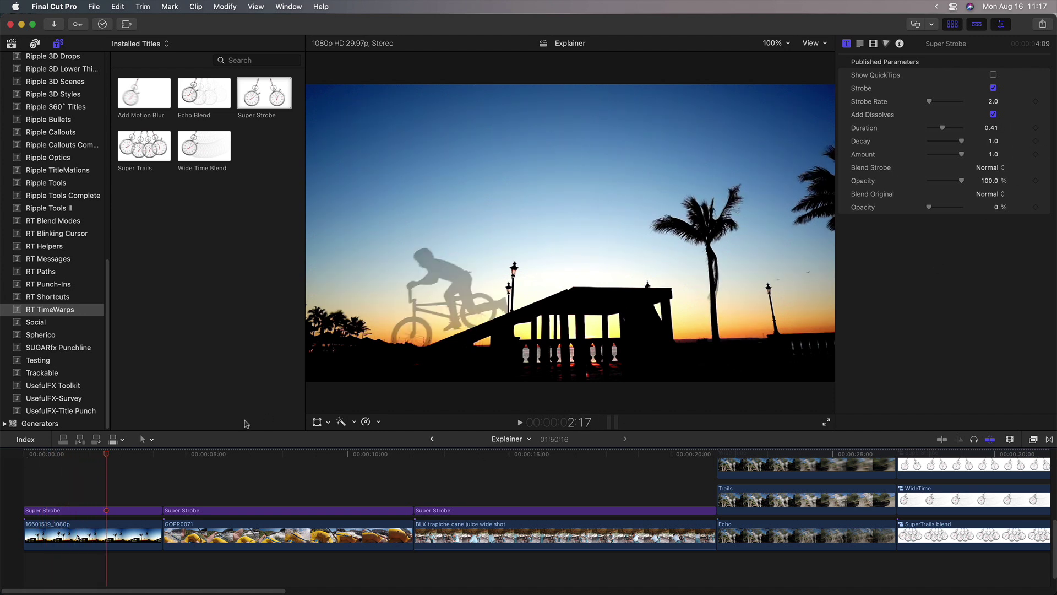
left_click(25, 455)
key("space")
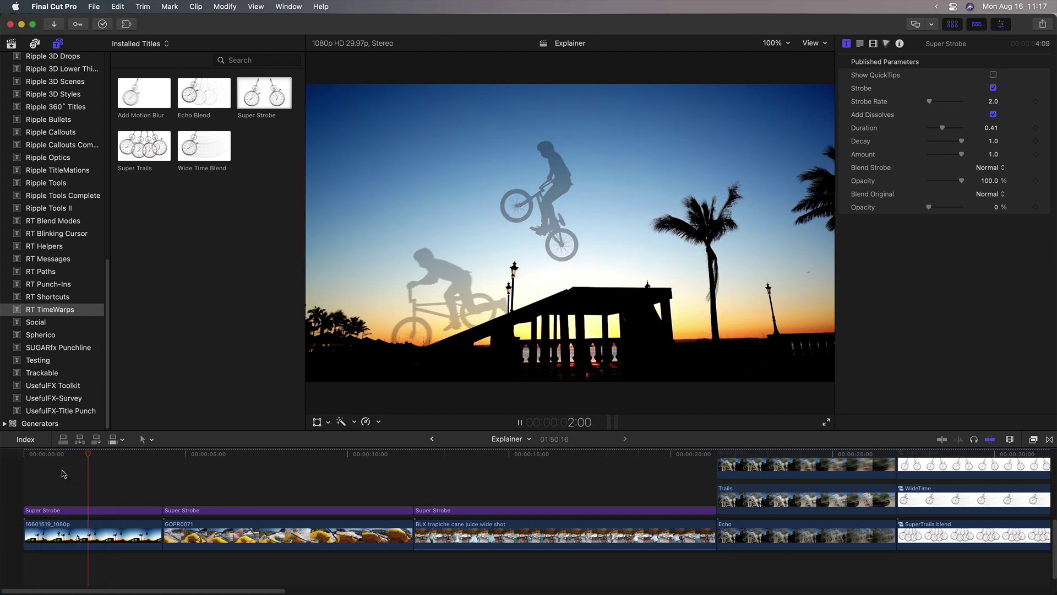
key("space")
Step: Raise Strobe Rate to 6.0 and set Blend Strobe to Darken, then preview
left_click_drag(113, 457, 77, 460)
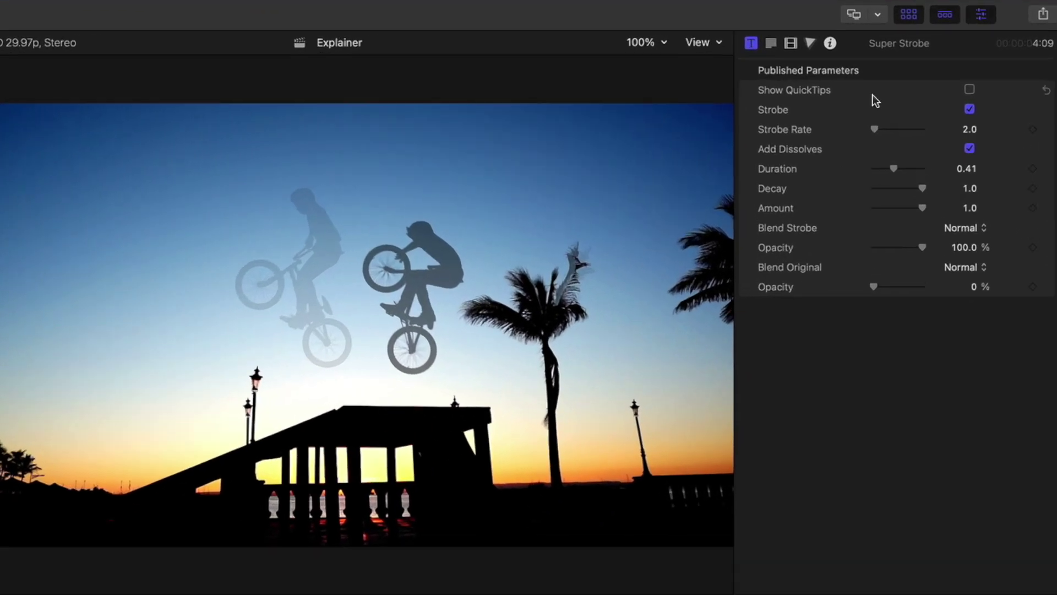
left_click_drag(873, 130, 877, 131)
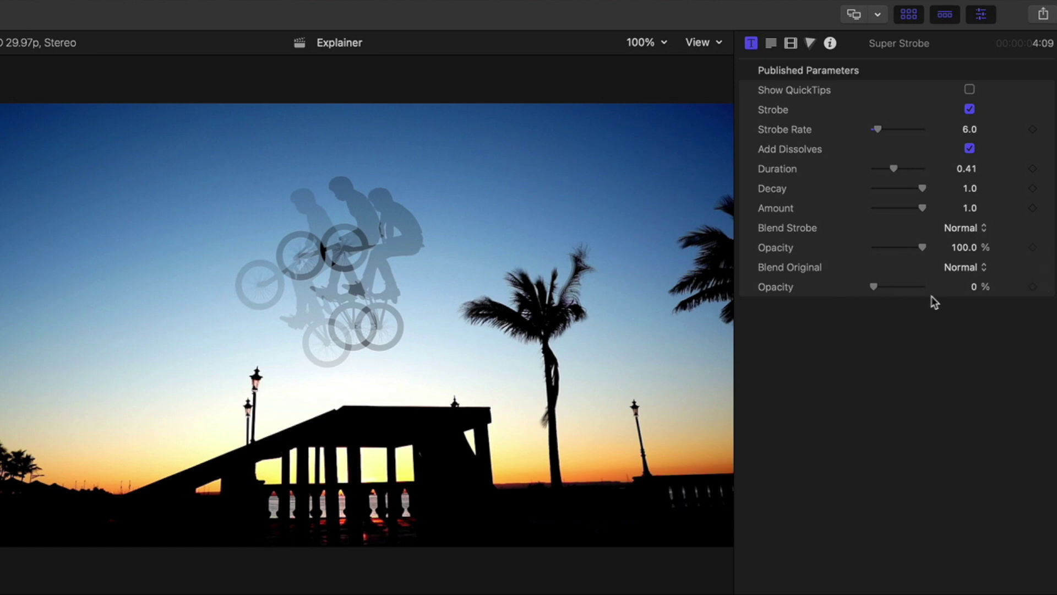
left_click(978, 228)
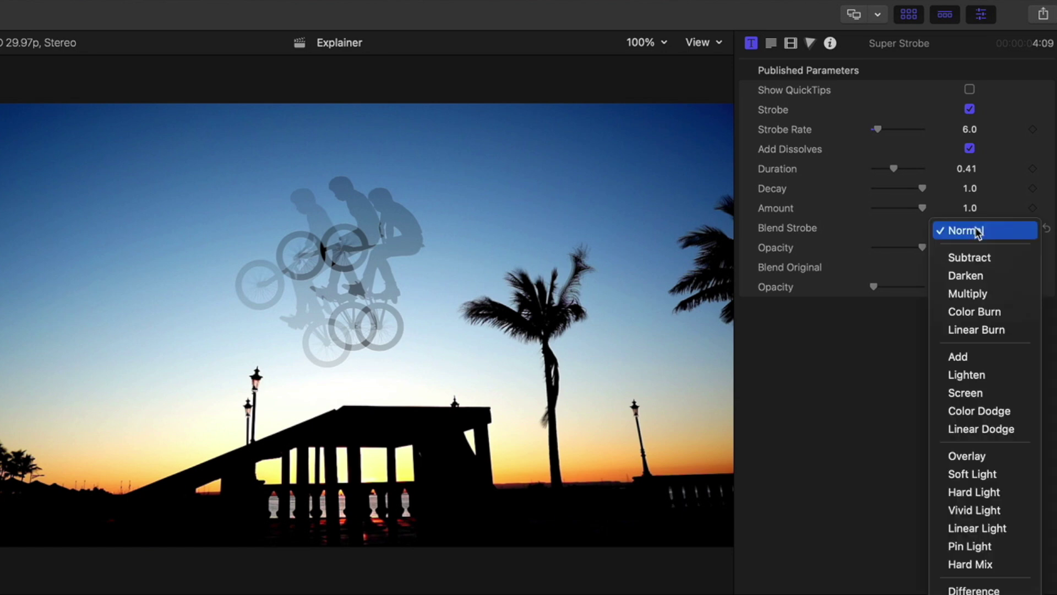
left_click(985, 276)
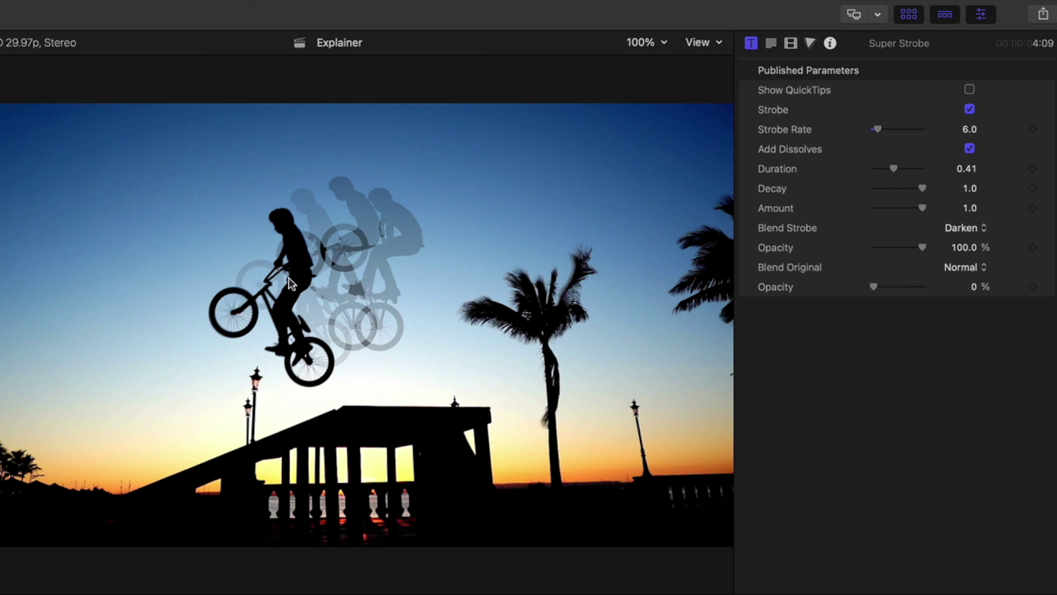
key("space")
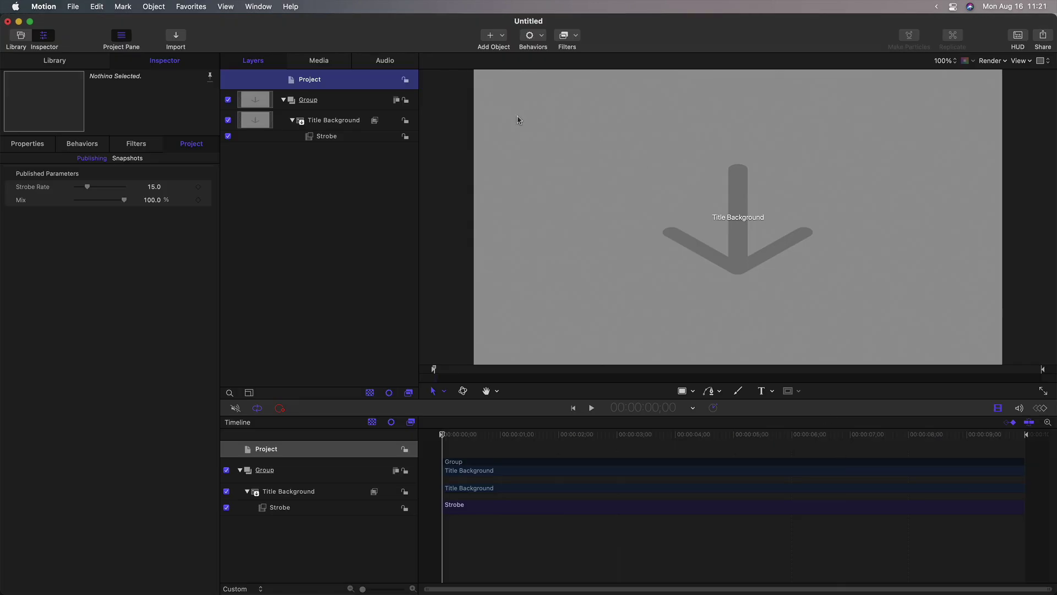
Step: Delete the Strobe filter from Title Background and browse the Time filters without adding one
left_click(346, 138)
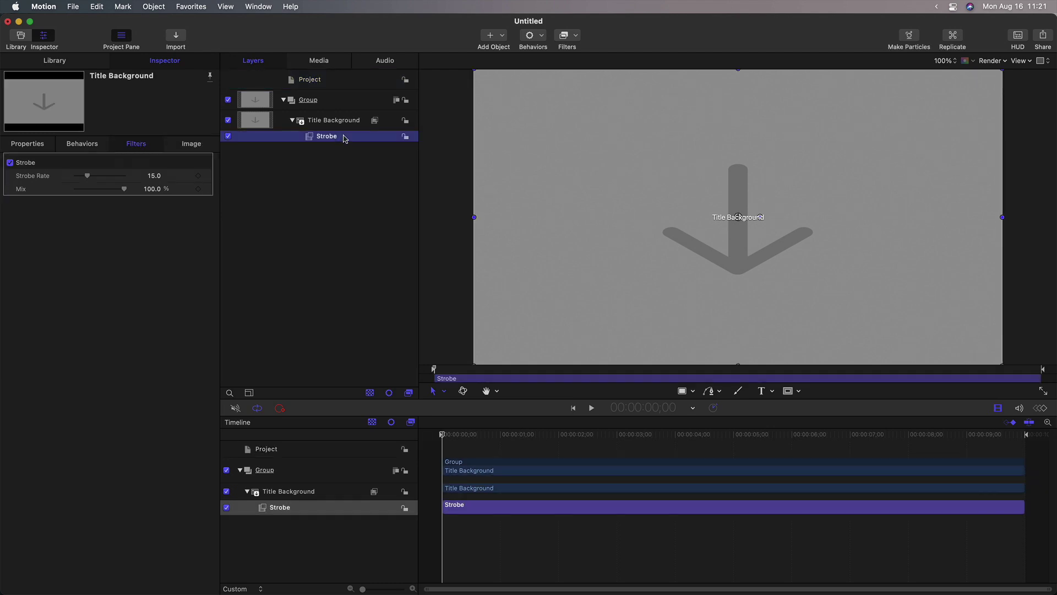
key("Delete")
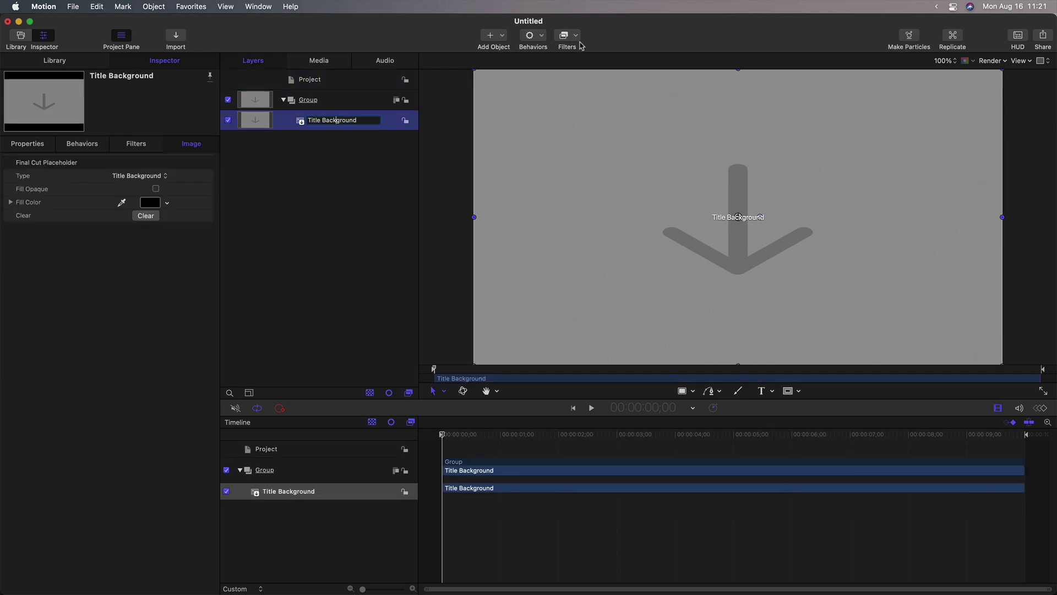
left_click(576, 35)
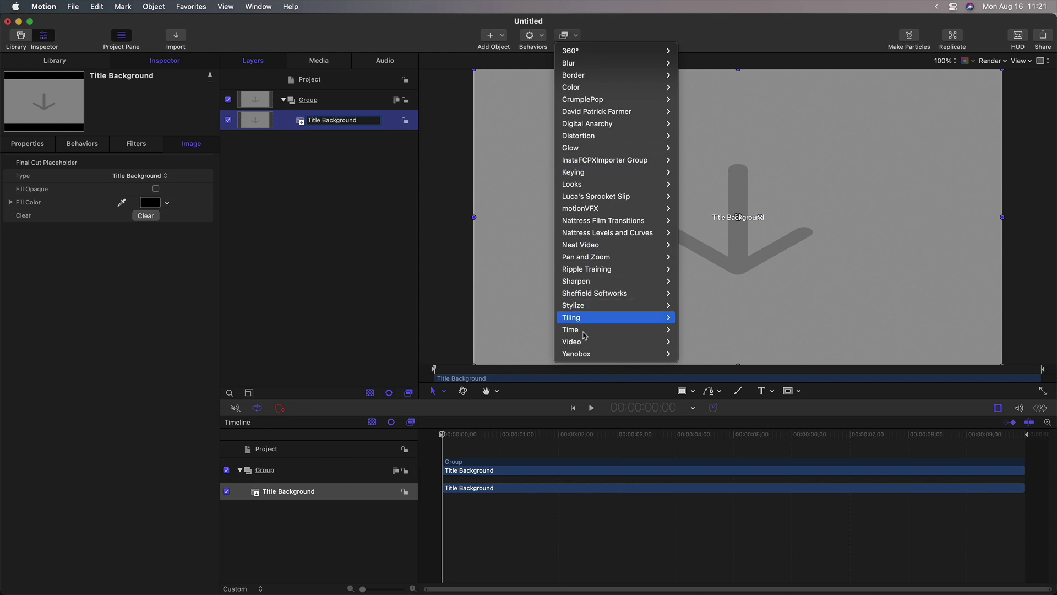
mouse_move(655, 329)
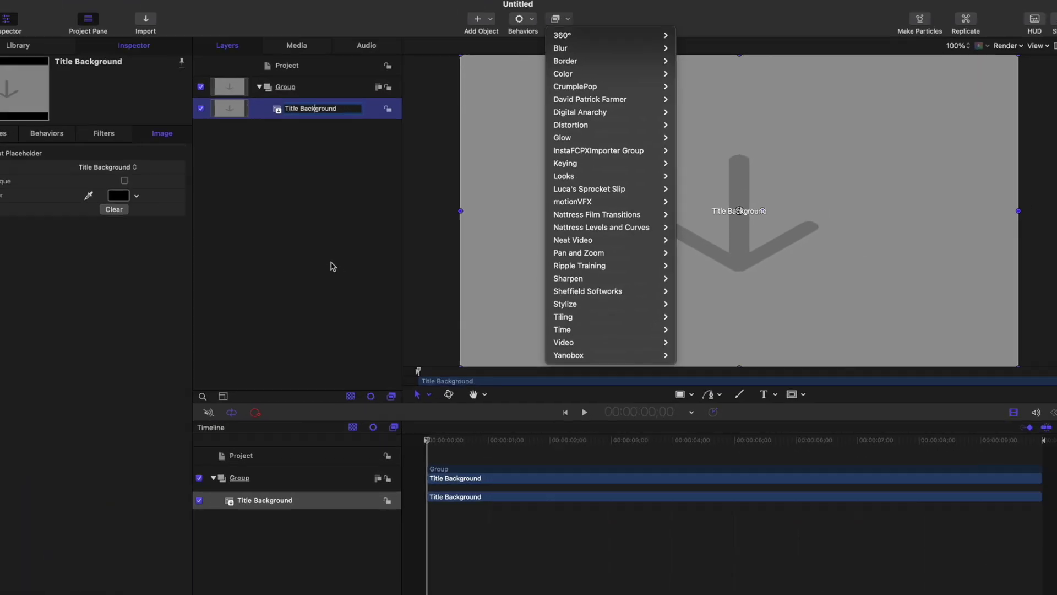
left_click(111, 232)
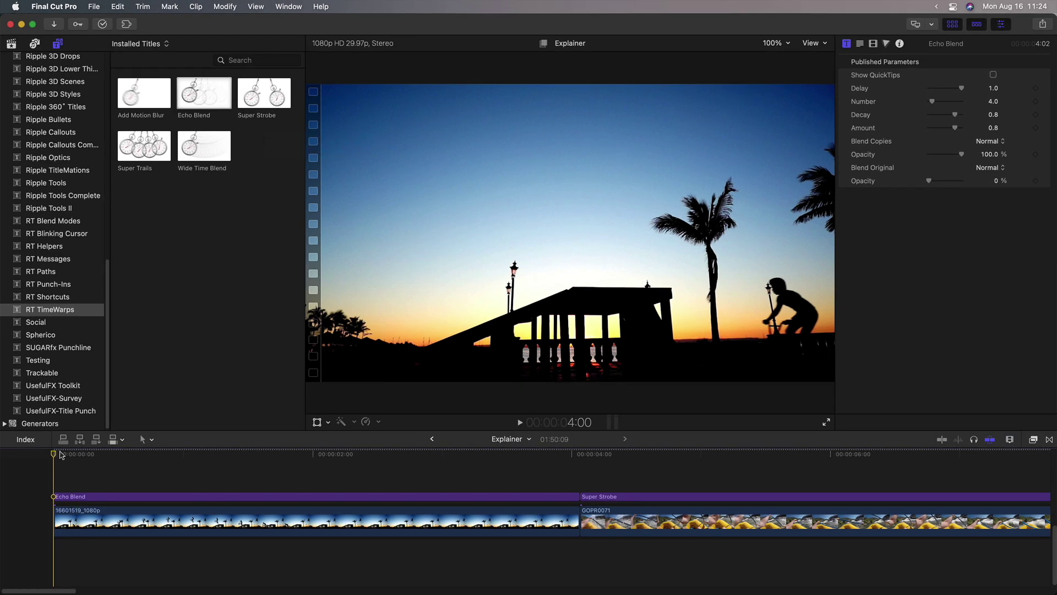
Step: Scrub the echoing BMX footage and toggle the Echo Blend QuickTips on and off
left_click_drag(60, 456, 541, 443)
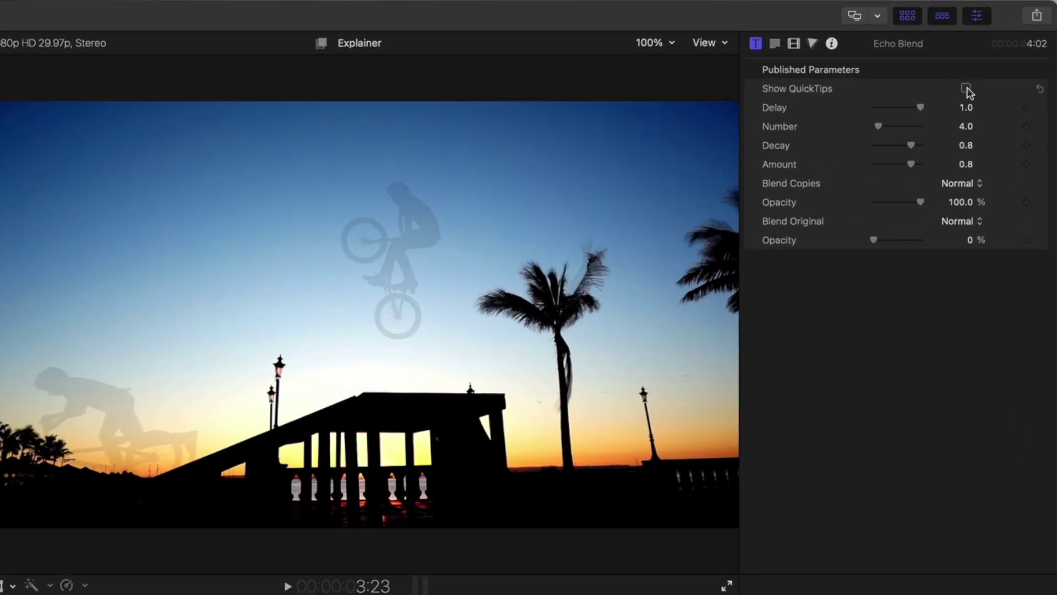
left_click(966, 88)
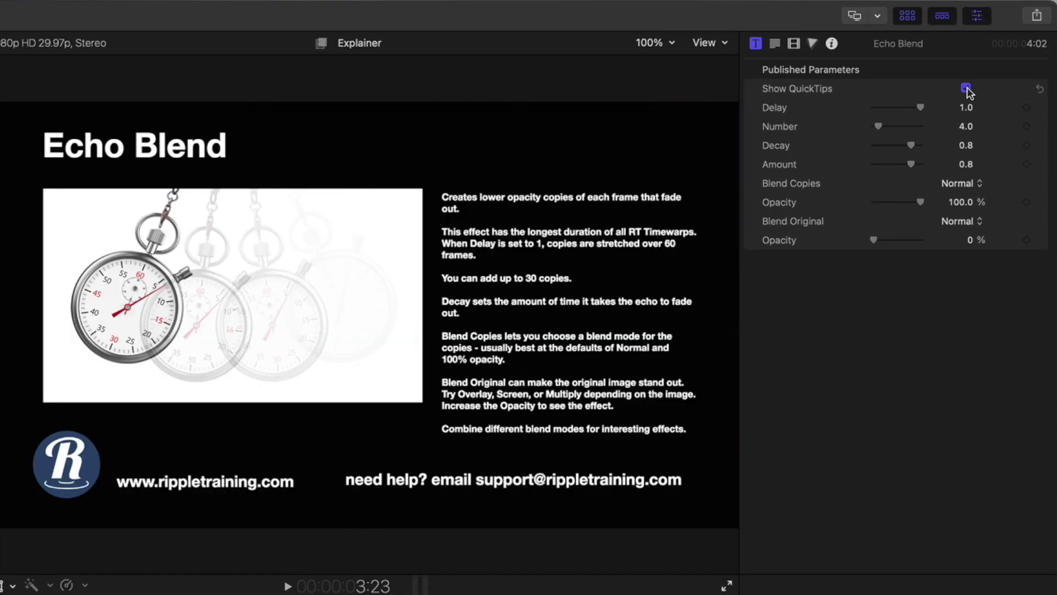
left_click(966, 89)
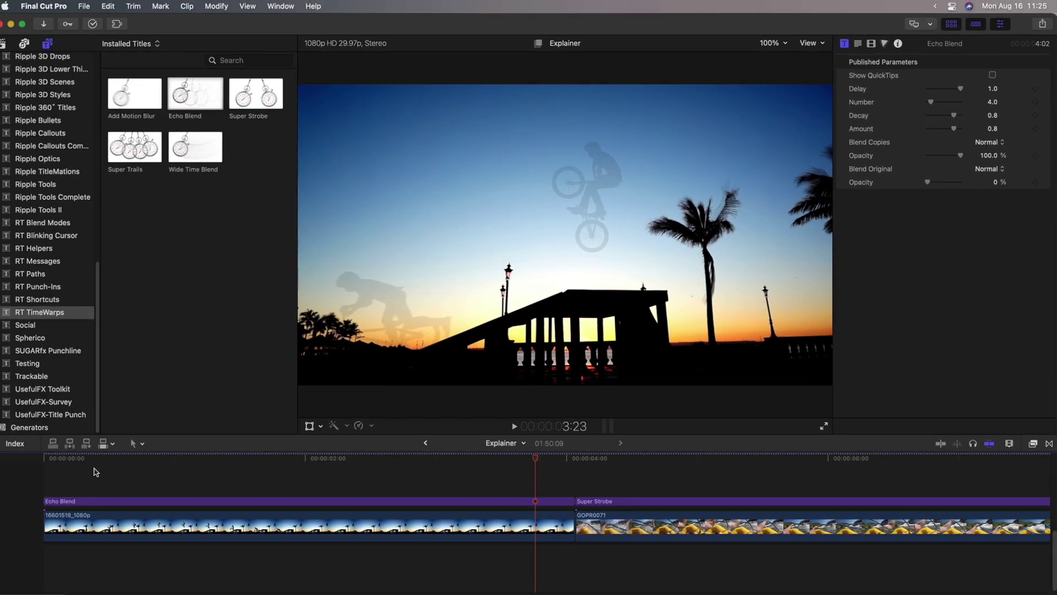
Step: Preview the echo copies by scrubbing and playback, then raise echo Number to 5.0
left_click(93, 455)
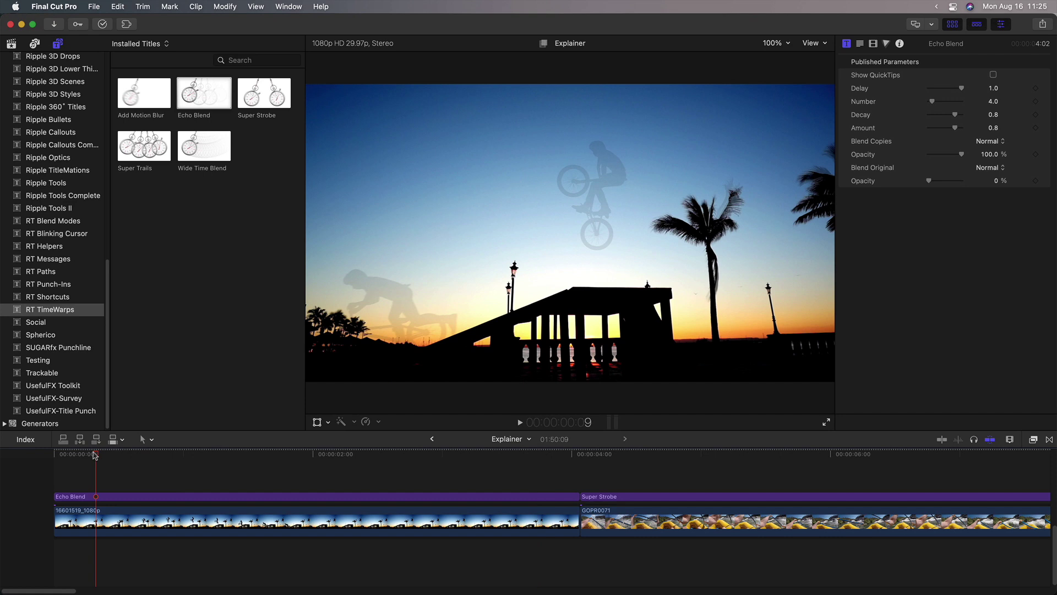
left_click_drag(94, 454, 54, 454)
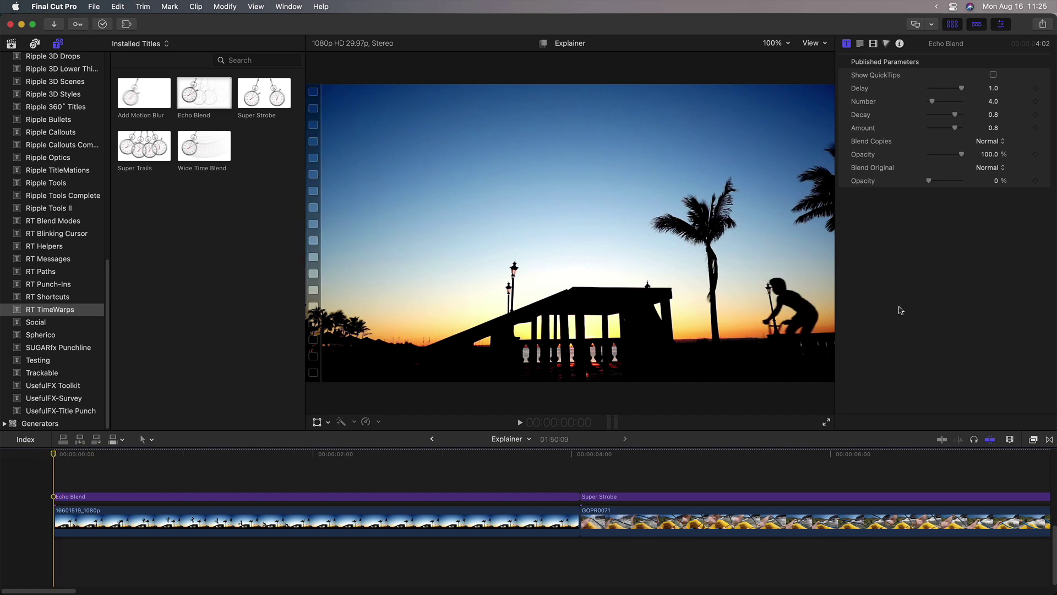
left_click_drag(62, 455, 195, 460)
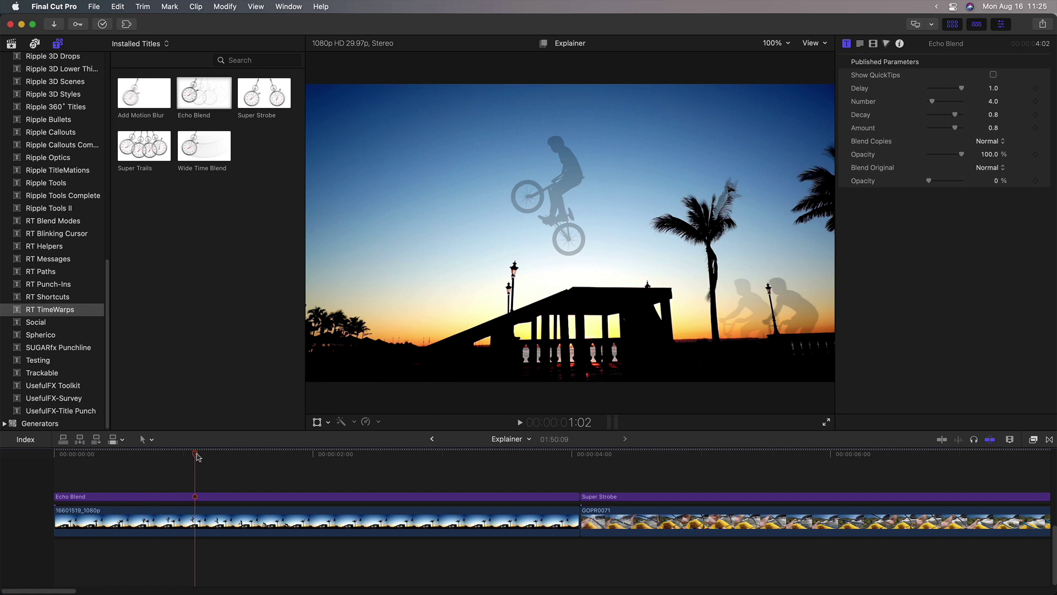
left_click_drag(196, 457, 233, 459)
left_click(54, 478)
key("space")
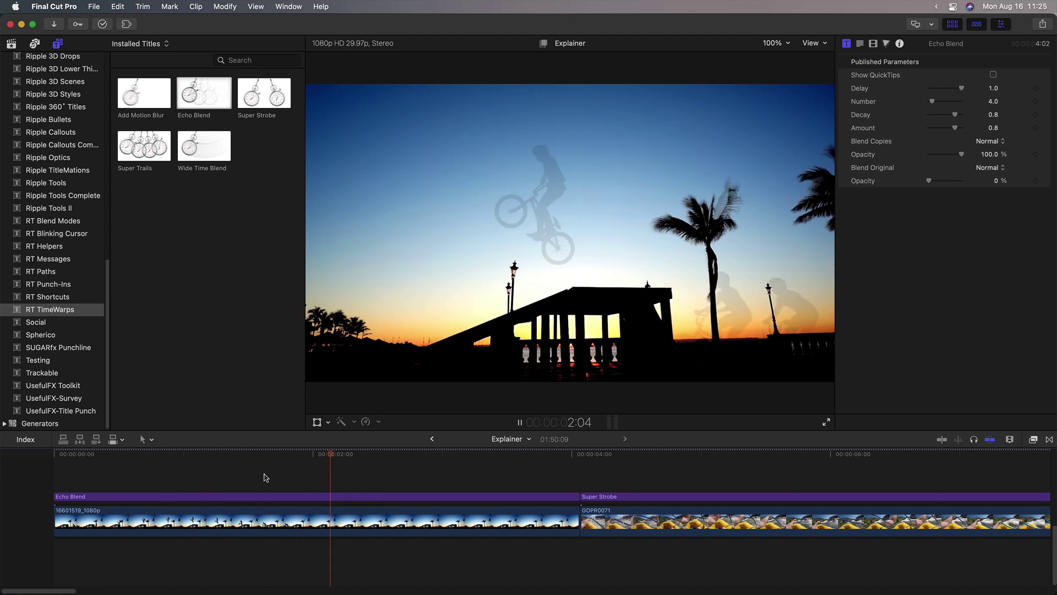
key("space")
left_click_drag(368, 455, 287, 487)
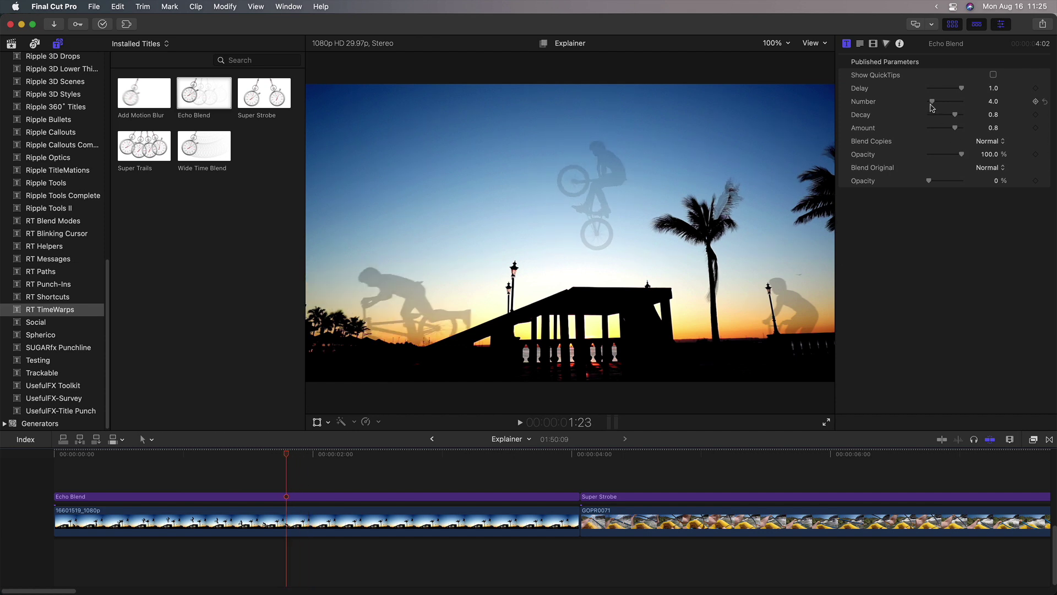
mouse_move(932, 102)
left_mouse_down()
mouse_move(958, 90)
mouse_move(947, 98)
left_mouse_up()
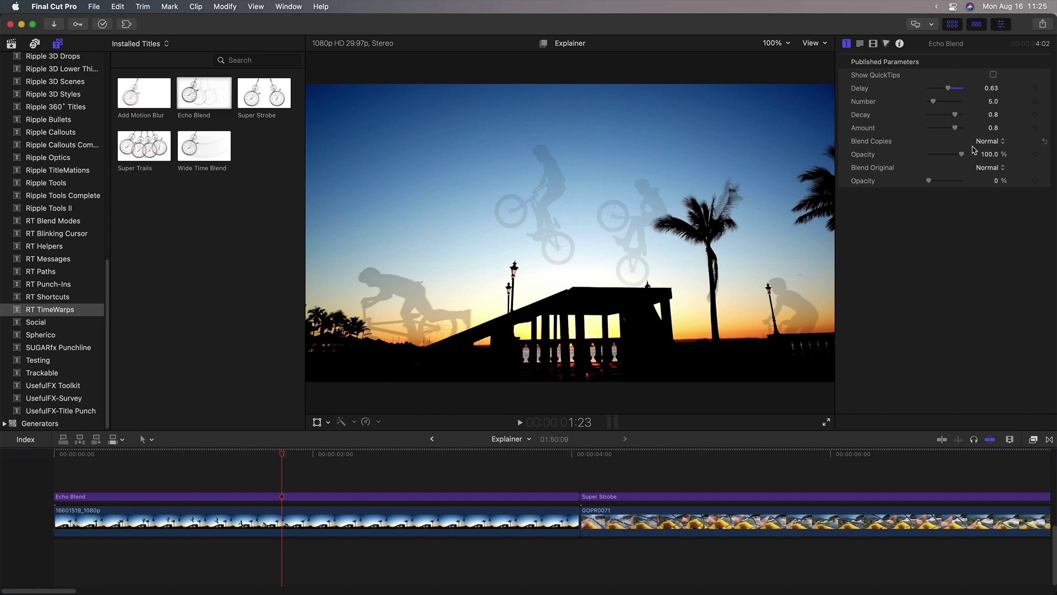
Step: Set Echo Blend's Blend Copies to Darken and play the result from the start
left_click(1001, 143)
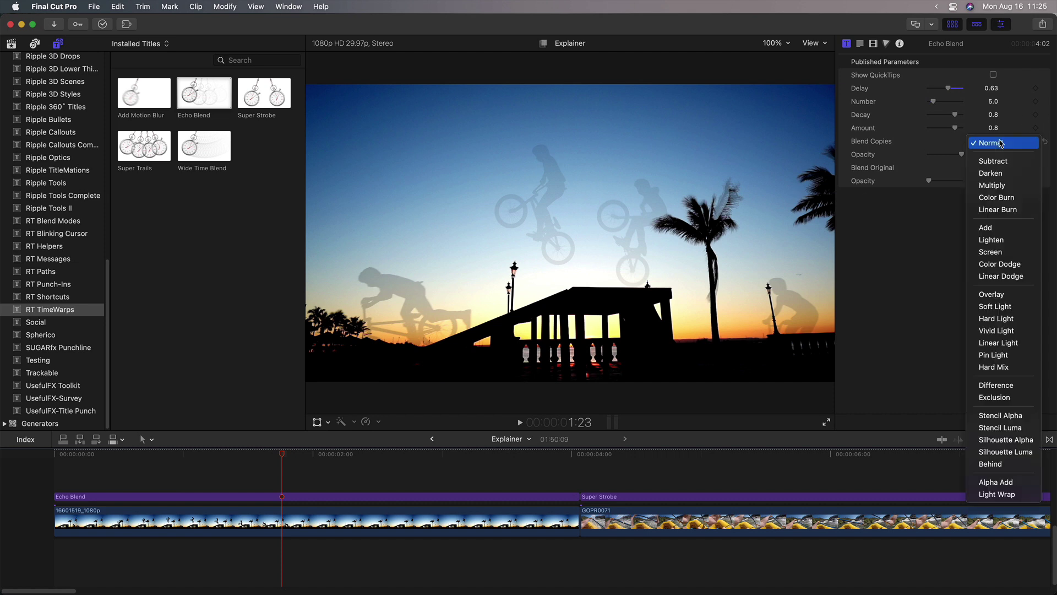
left_click(1002, 173)
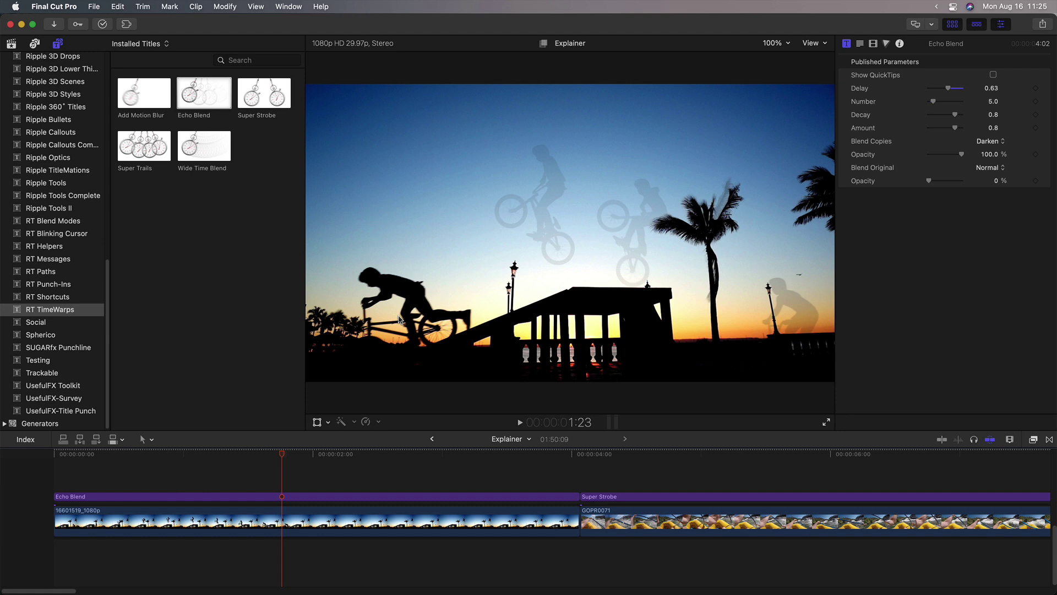
key("Home")
key("space")
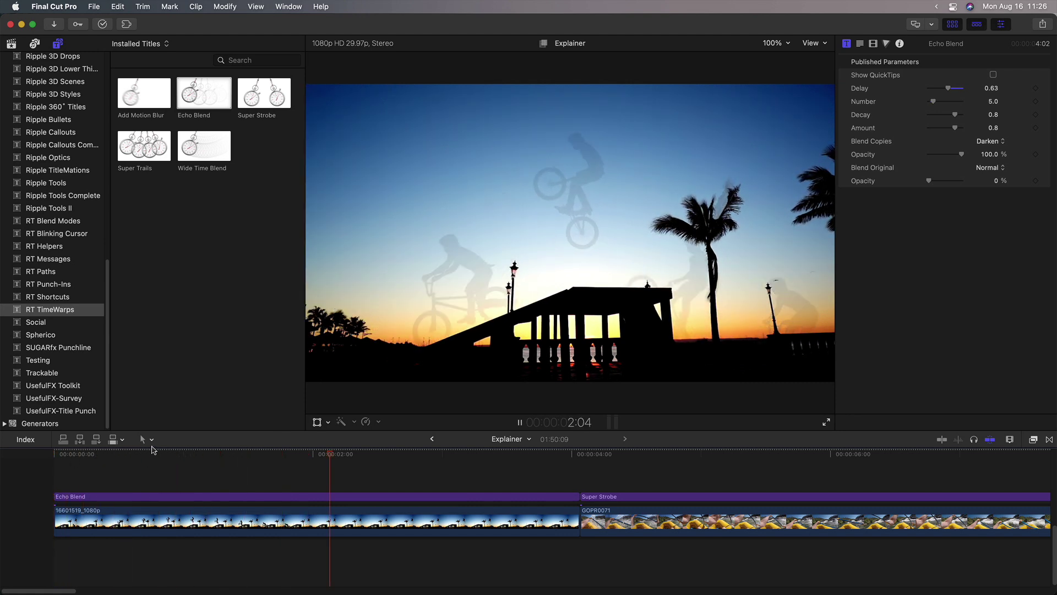
left_click(202, 454)
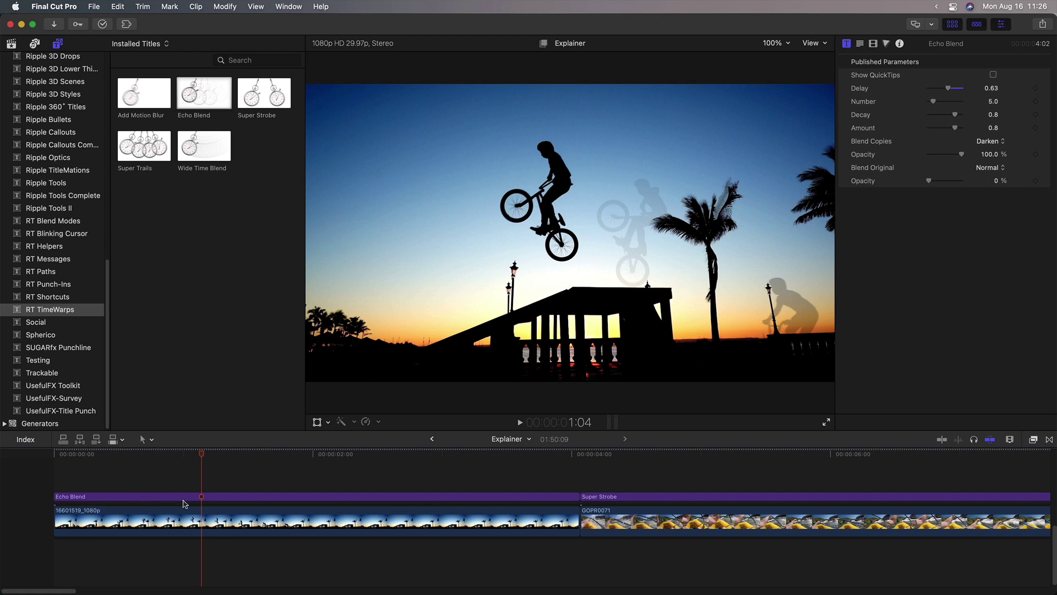
Step: Toggle the Echo Blend effect with V to compare, leaving it disabled
key("v")
key("v")
key("v")
key("v")
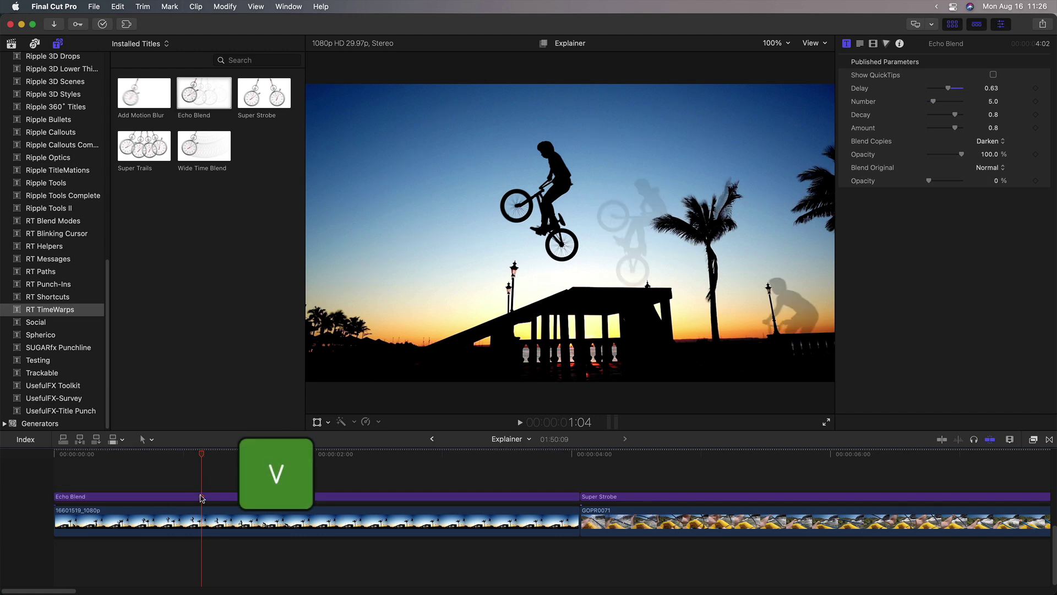
key("v")
key("v")
key("v")
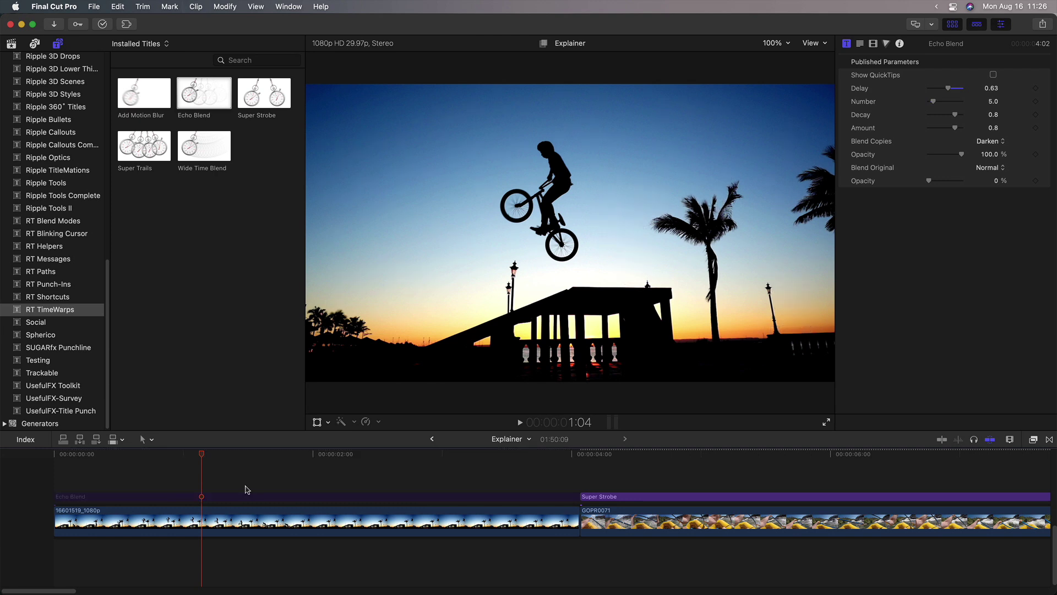
key("v")
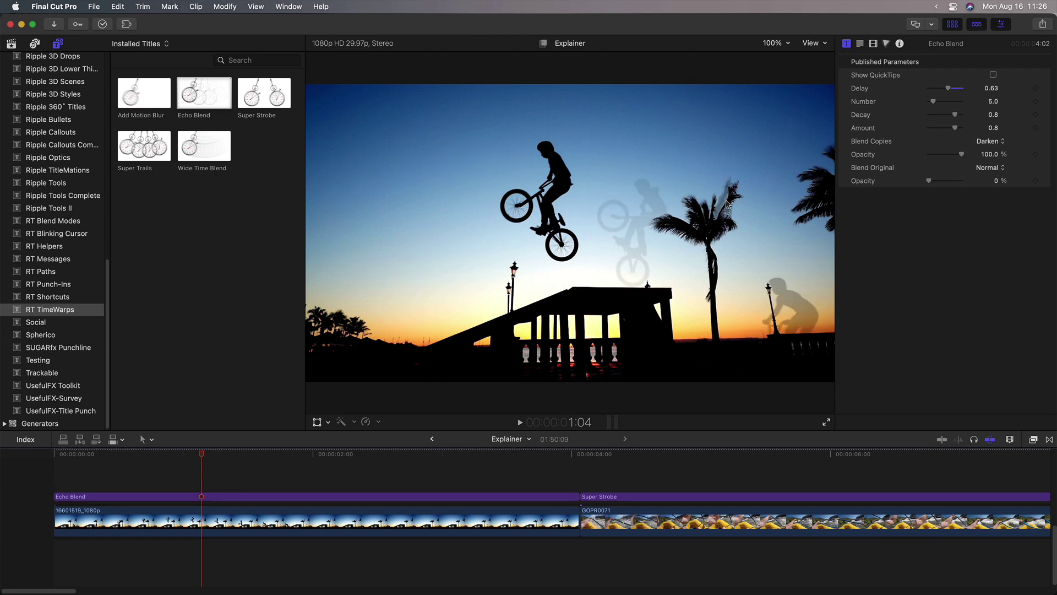
key("v")
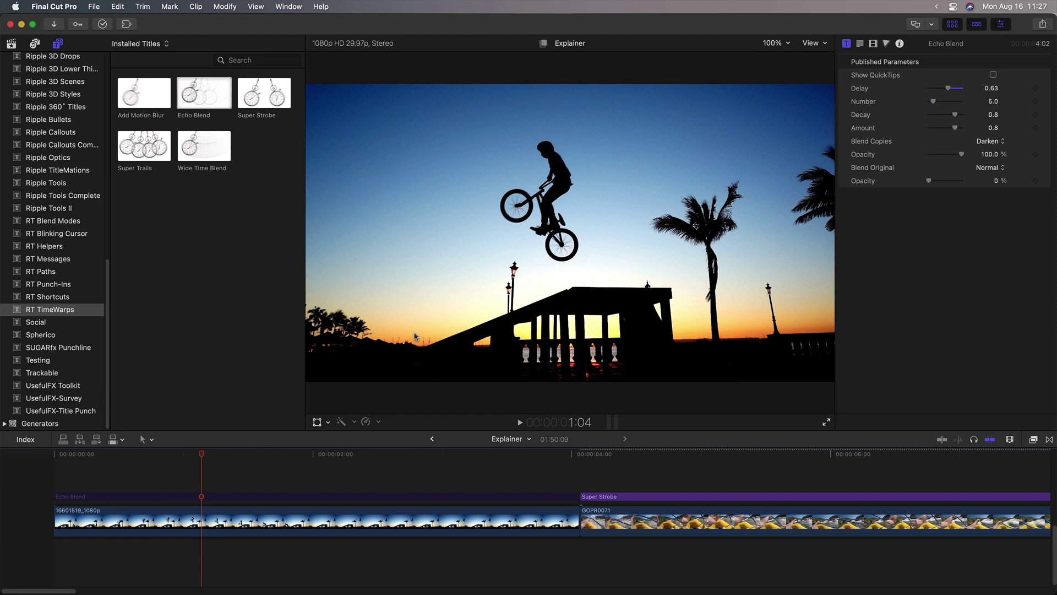
left_click_drag(205, 455, 235, 454)
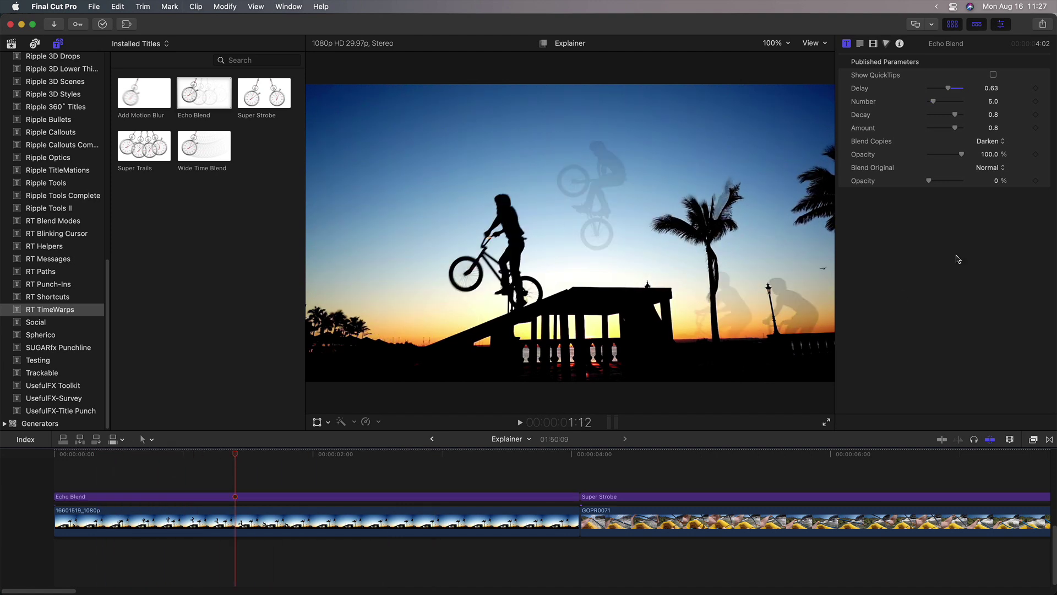
Step: Try Lighten, then Overlay, then Normal blending for the echo copies
left_click(1003, 144)
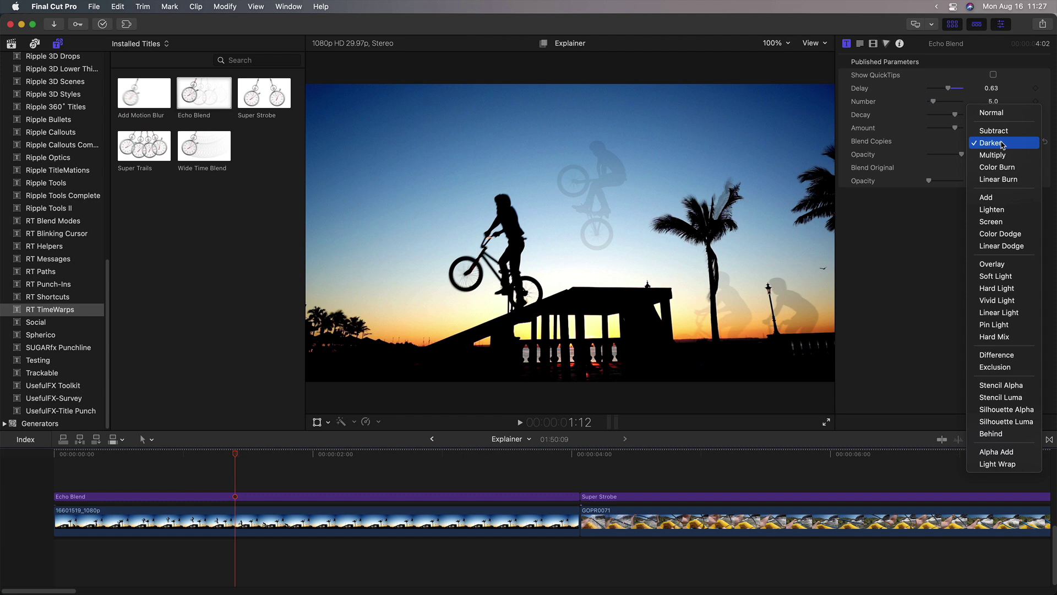
left_click(1012, 213)
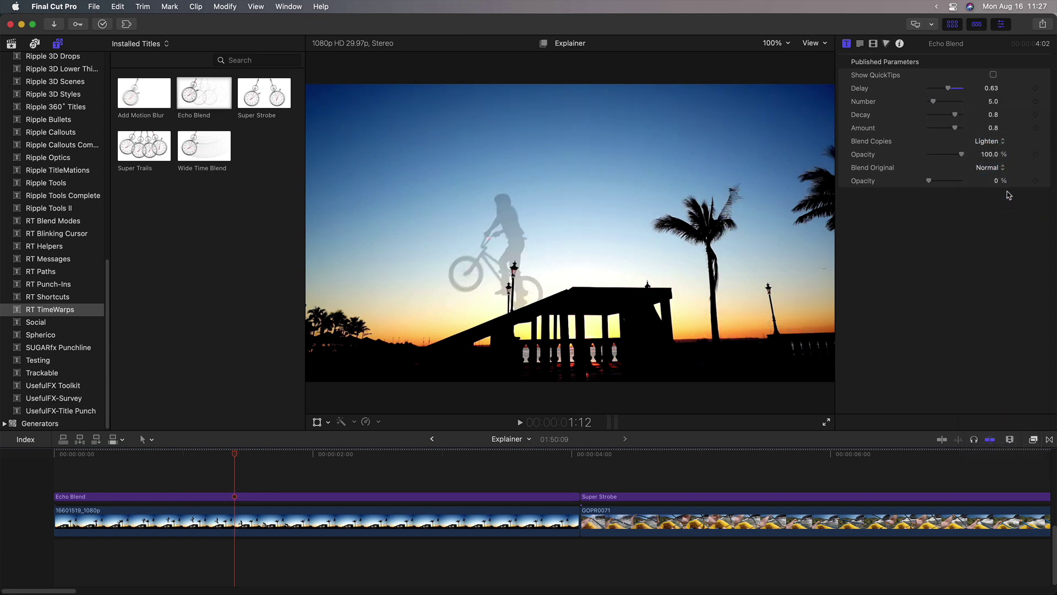
left_click(996, 142)
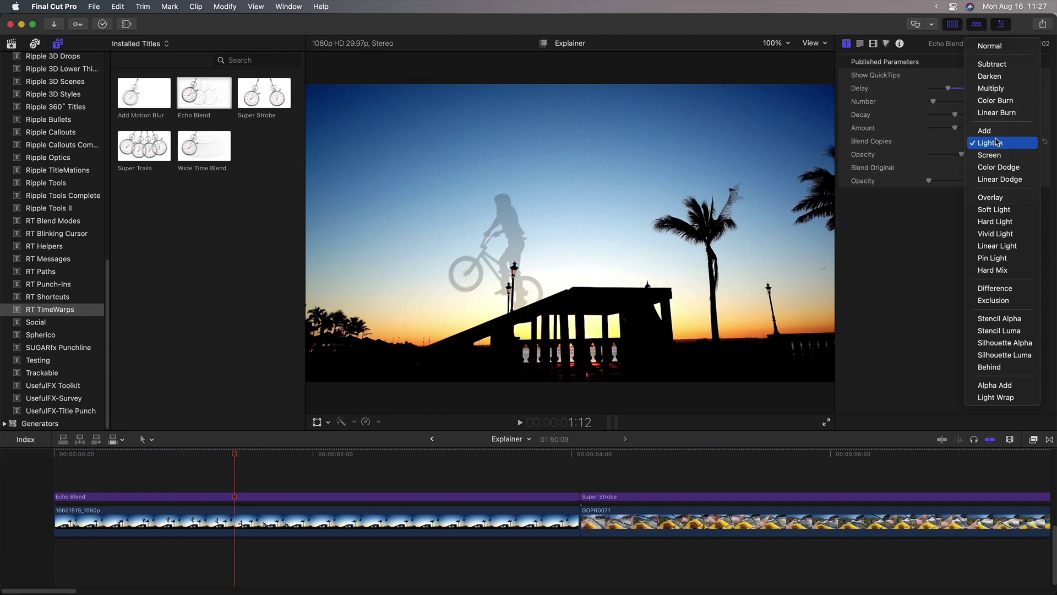
left_click(1011, 203)
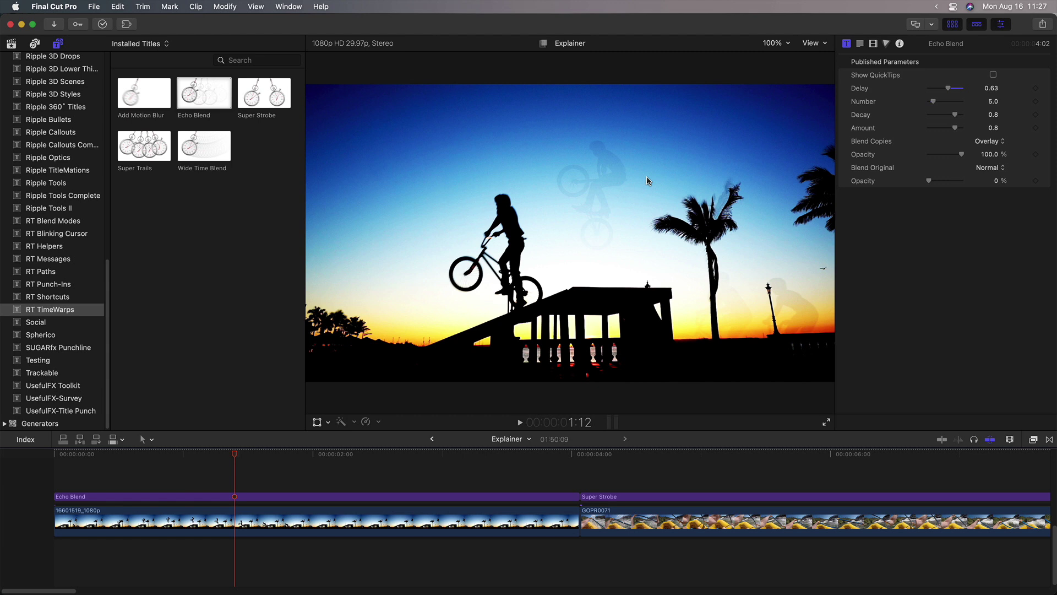
left_click(990, 142)
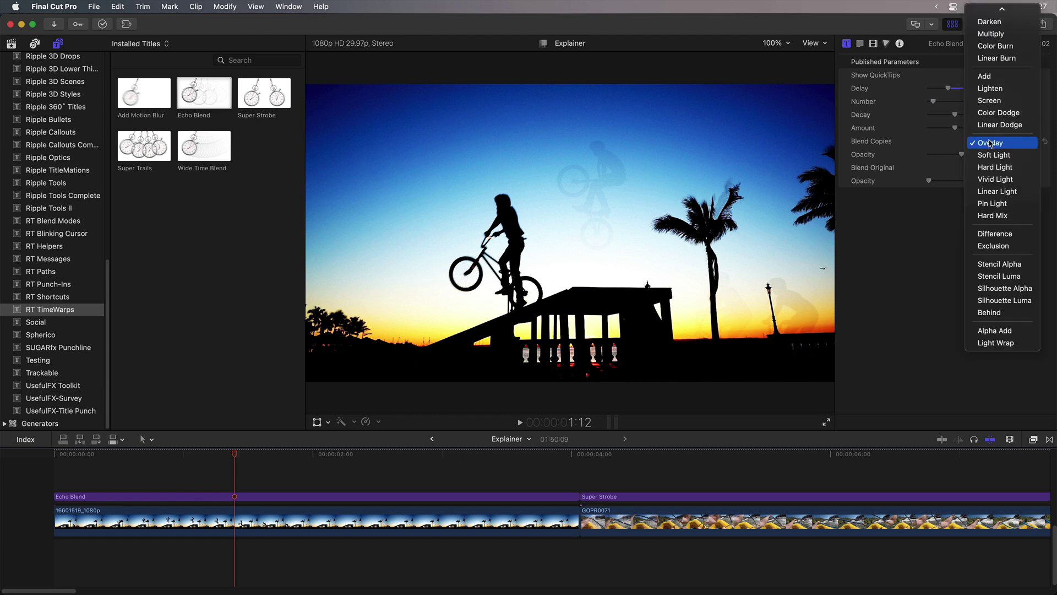
mouse_move(993, 9)
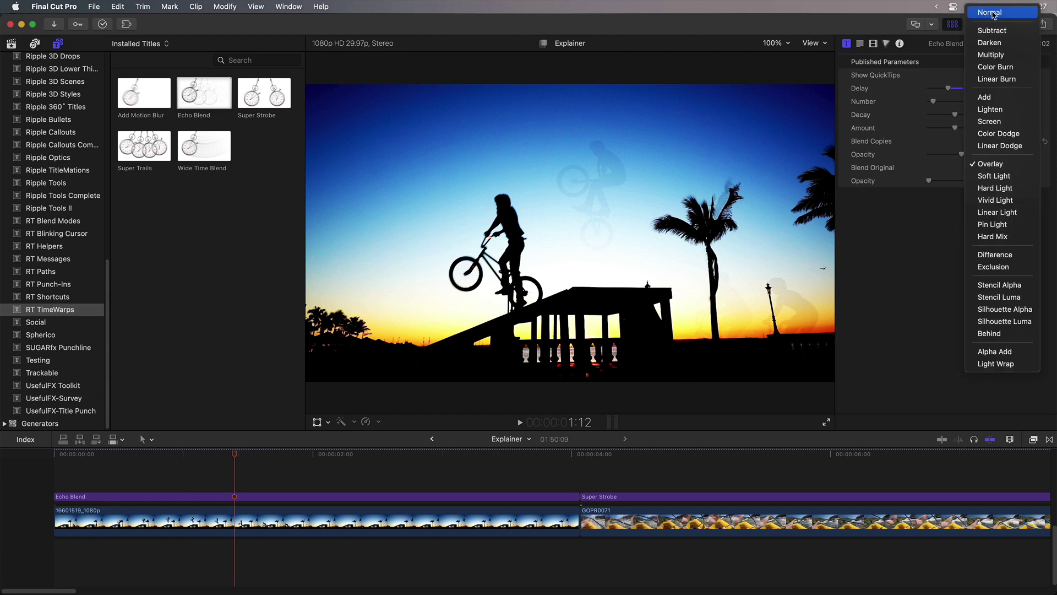
left_click(994, 12)
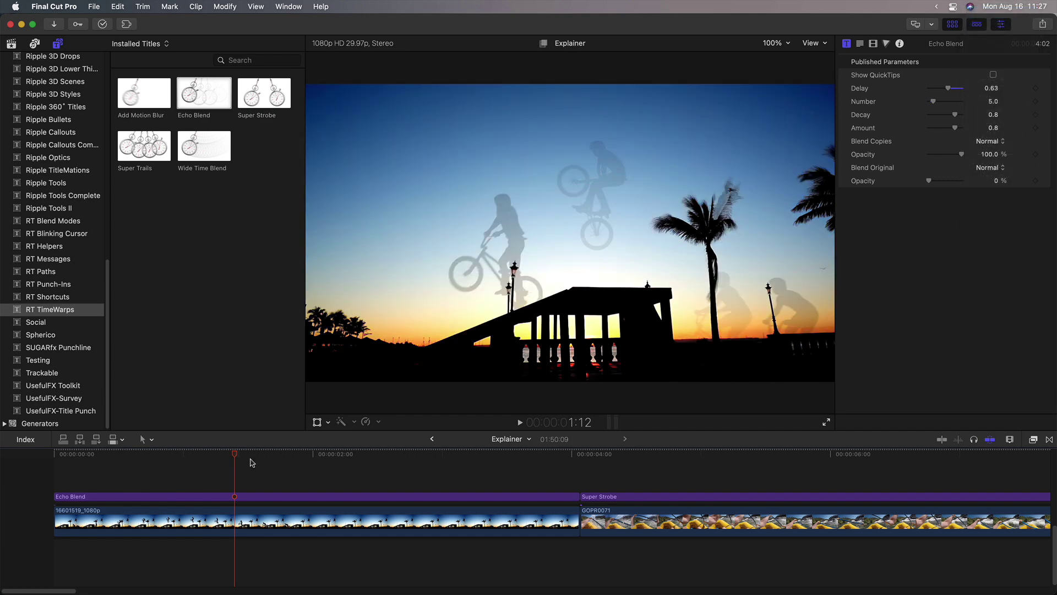
Step: Remove the Echo Blend title and drag Wide Time Blend over the bike clip
key("Delete")
left_click(201, 515)
left_click_drag(211, 141, 215, 466)
Step: Set Wide Time Blend to Duration 1.0, Decay 0.61 and Darken-blended copies
left_click(63, 469)
key("space")
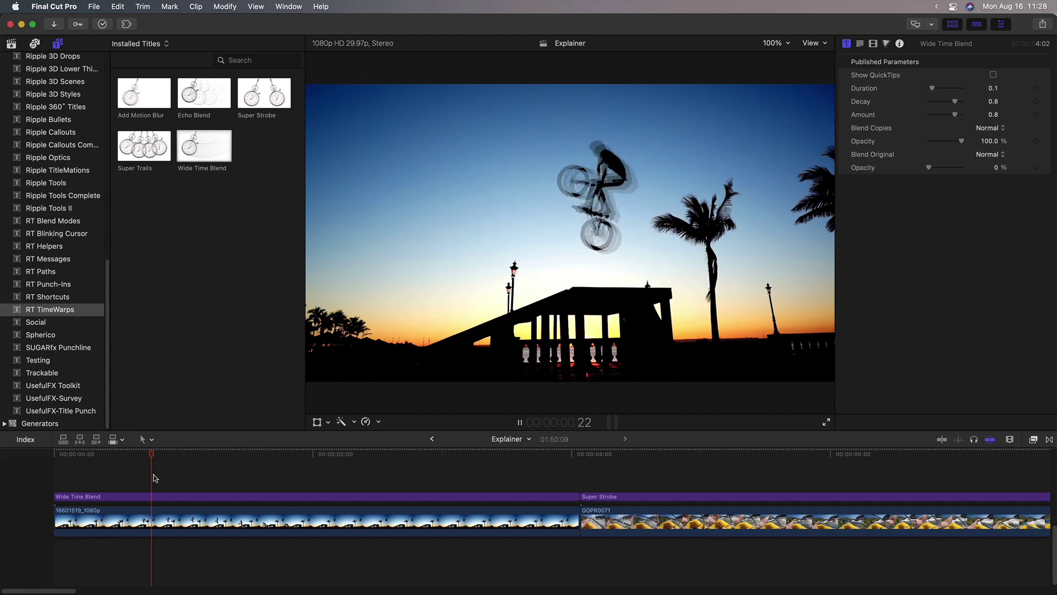
key("space")
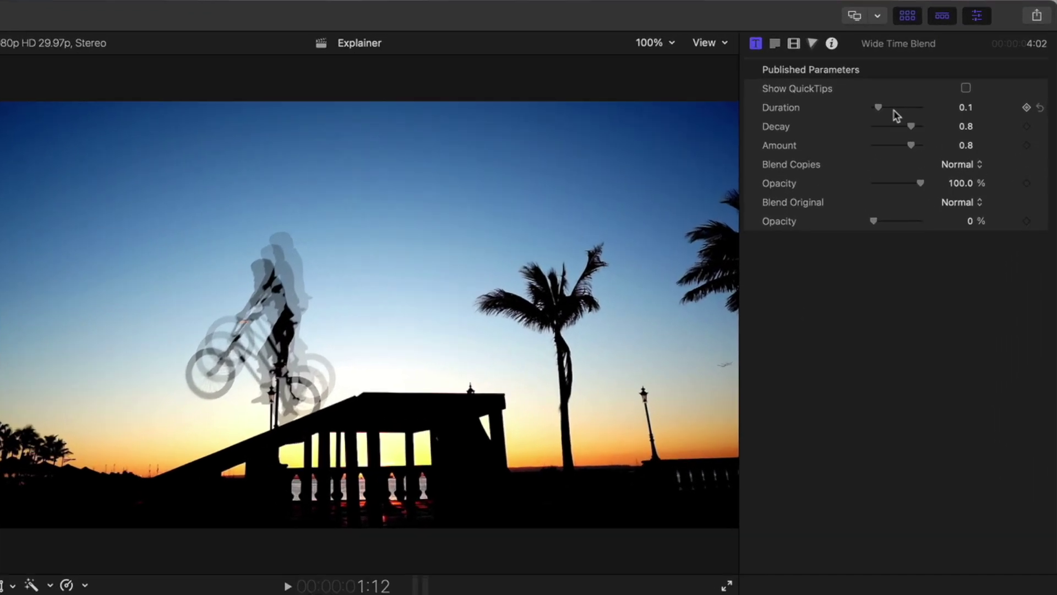
left_click_drag(882, 107, 953, 108)
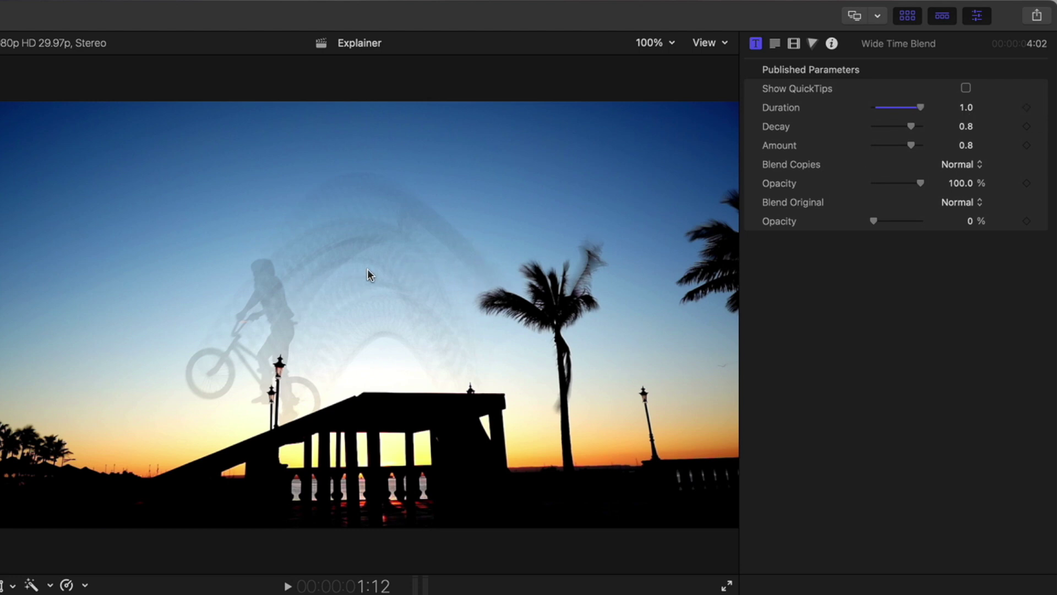
left_click_drag(911, 126, 944, 145)
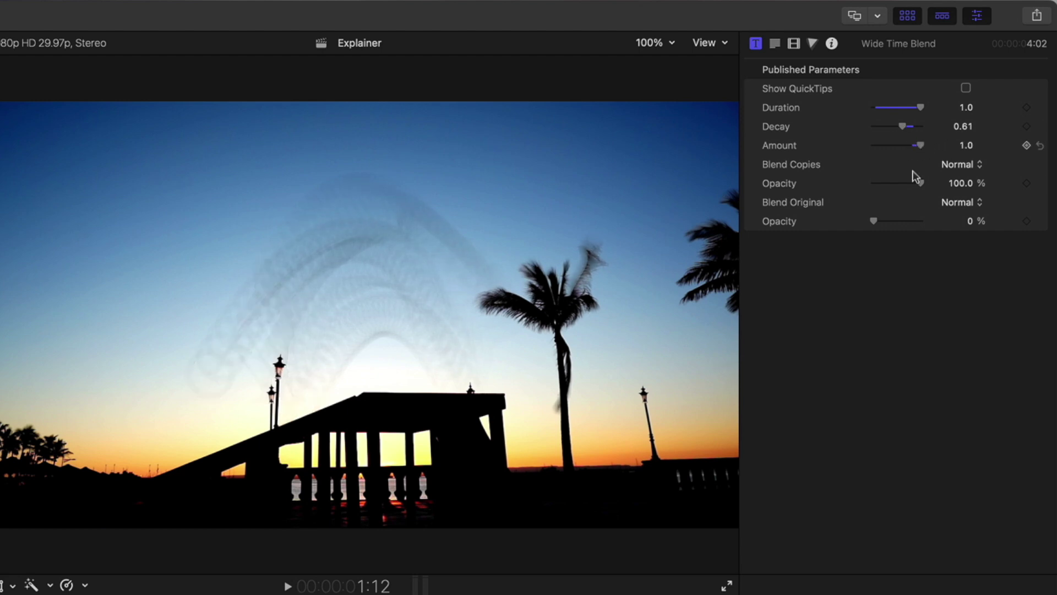
left_click(961, 165)
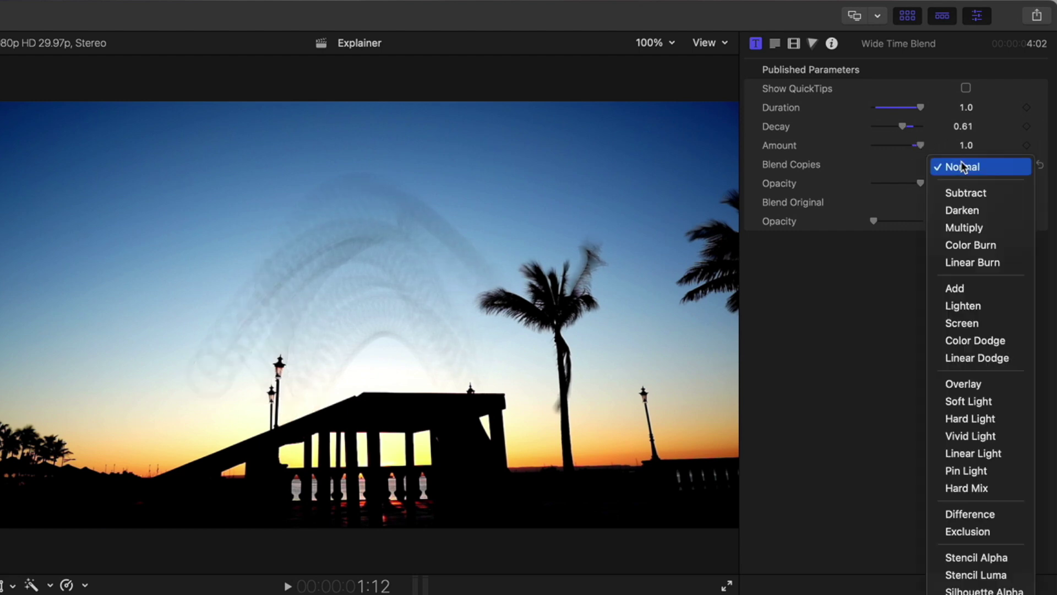
left_click(981, 217)
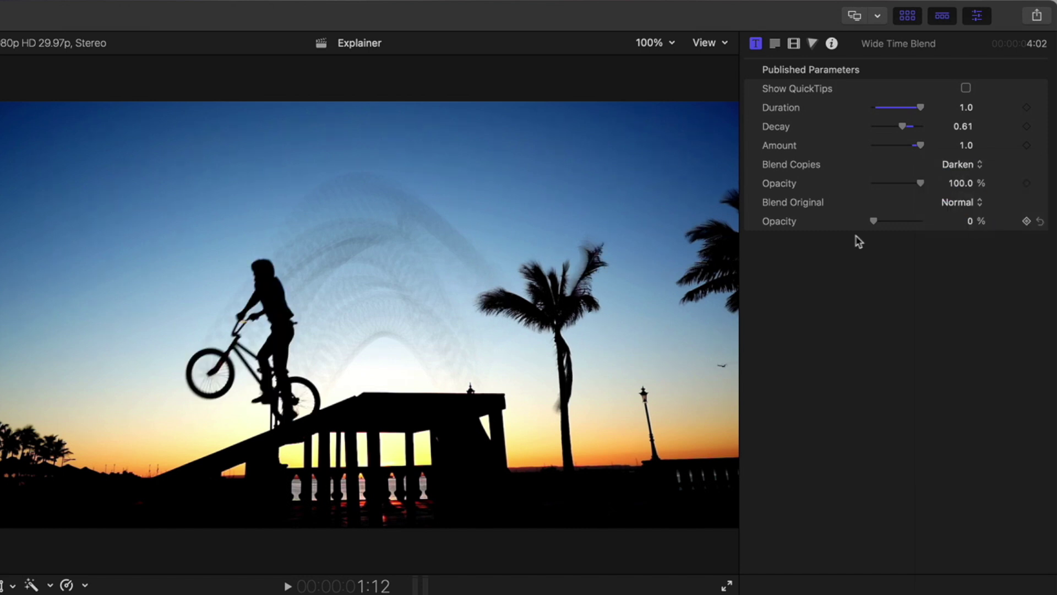
Step: Preview the trails, then delete Wide Time Blend and pick Super Trails instead
key("space")
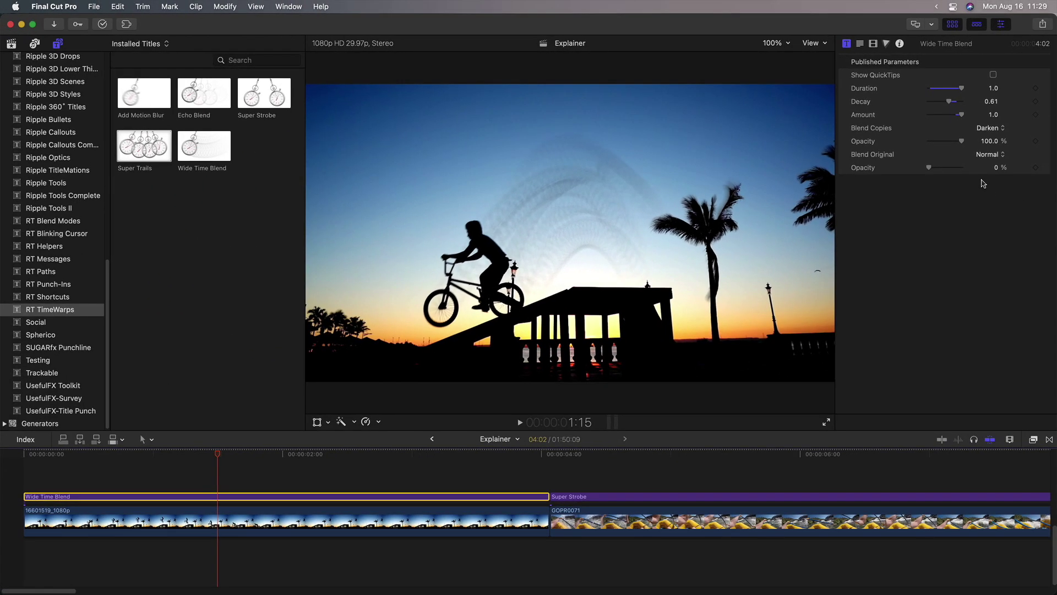
key("Delete")
left_click(144, 146)
Step: Replace the bike clip's title with Super Trails and view the rider mid-jump at 1:14
key("q")
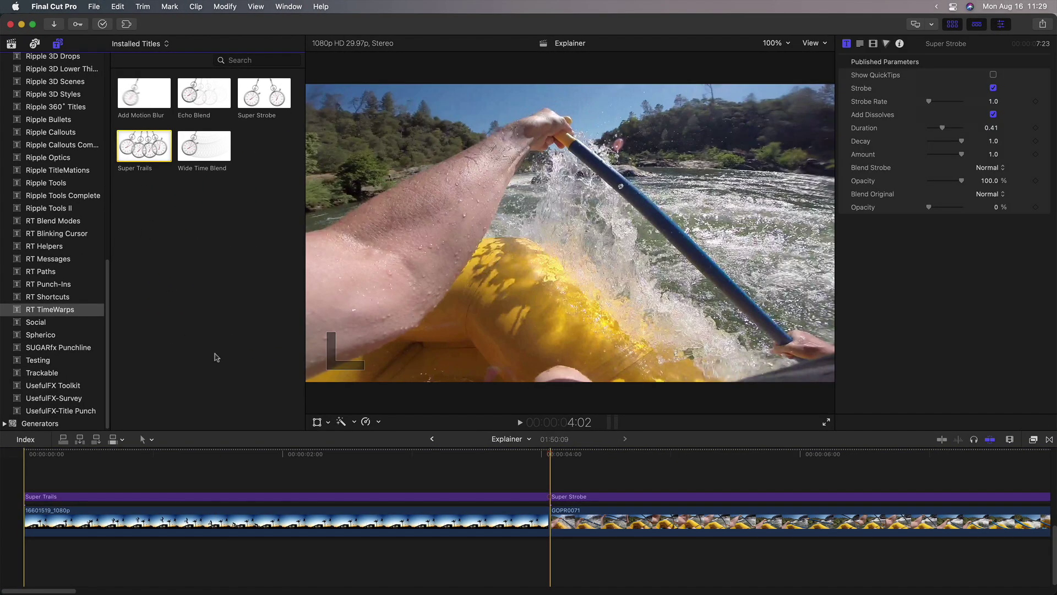
left_click(214, 455)
left_click(992, 75)
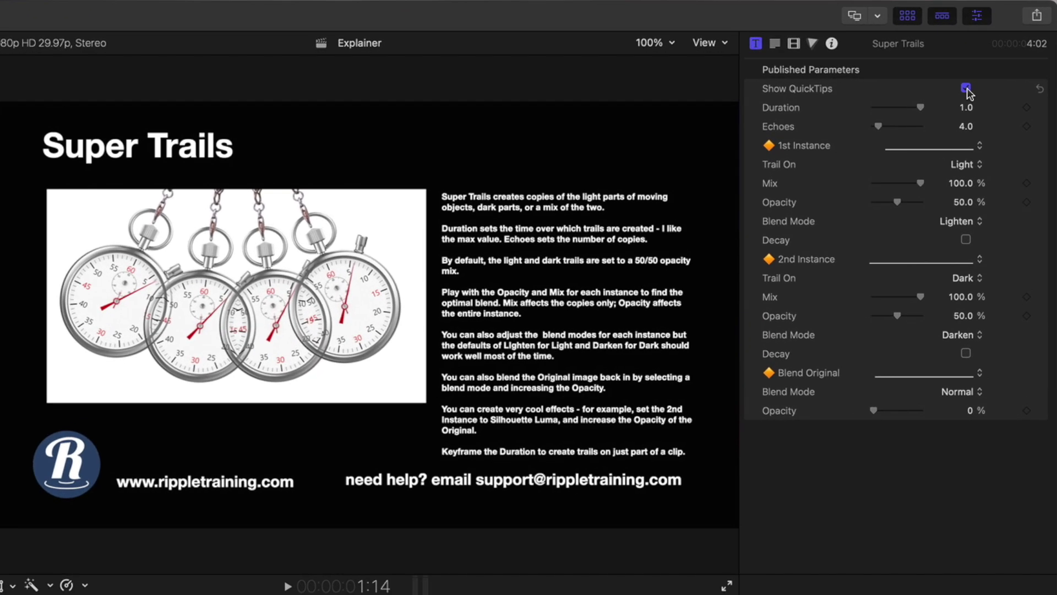
left_click(966, 88)
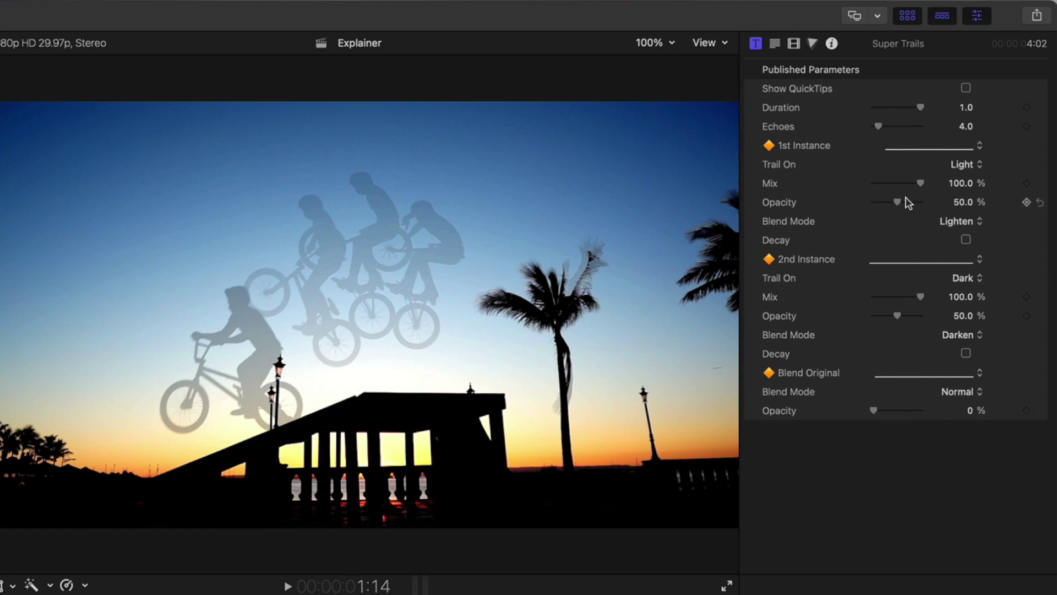
Step: Set 1st Instance opacity to 0%, 2nd Instance to 100%, and Echoes to 2
left_click_drag(897, 203, 794, 209)
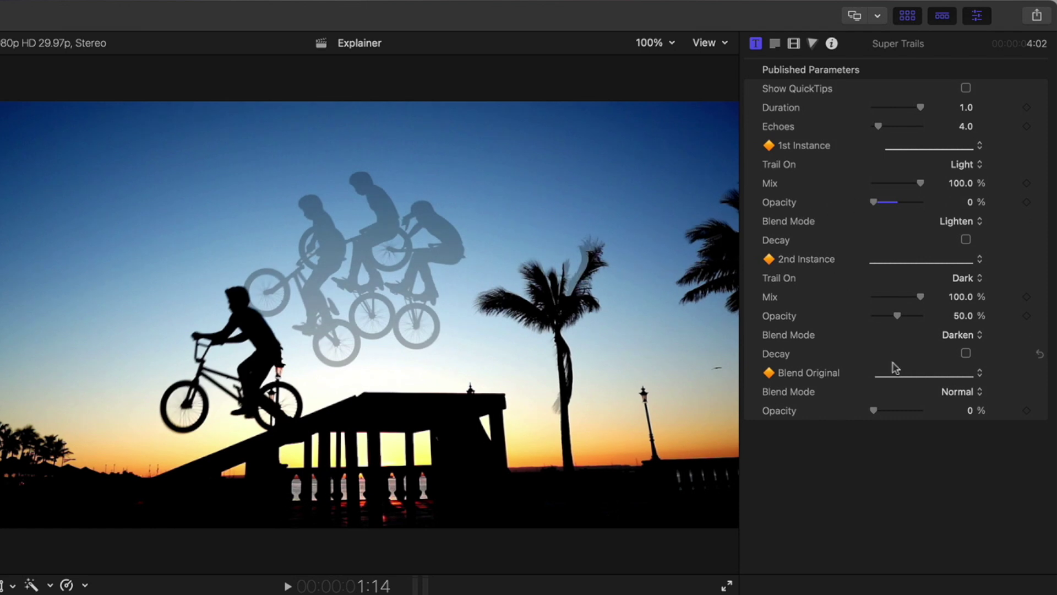
left_click_drag(894, 313, 928, 316)
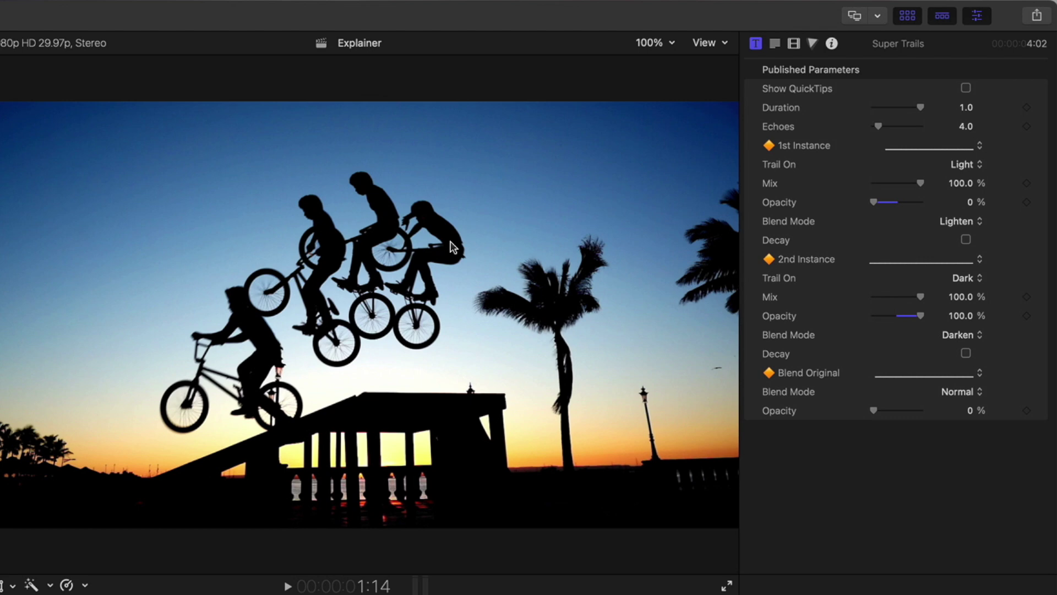
key("space")
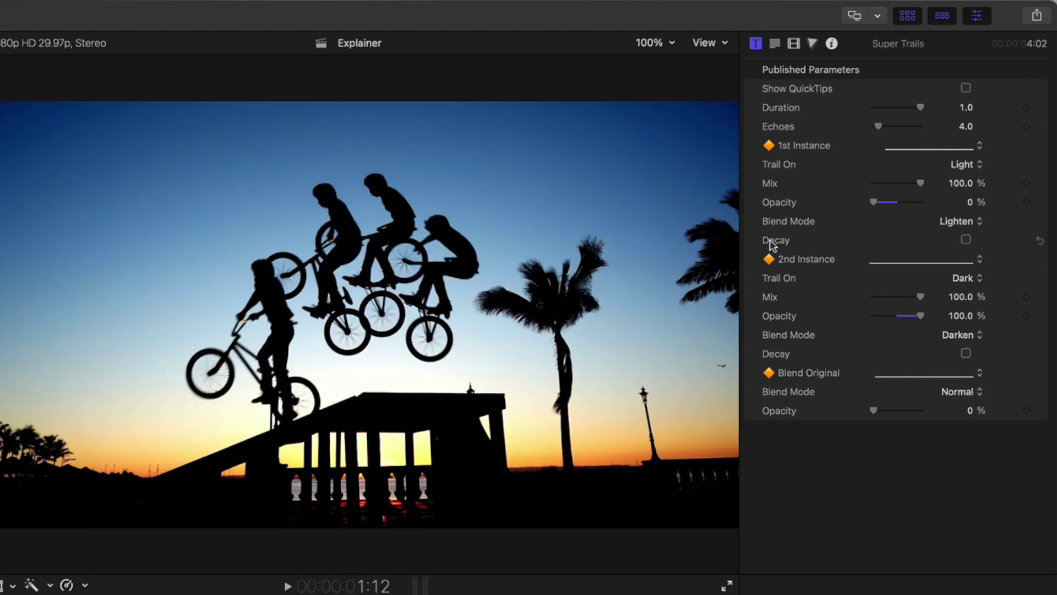
left_click_drag(880, 126, 930, 114)
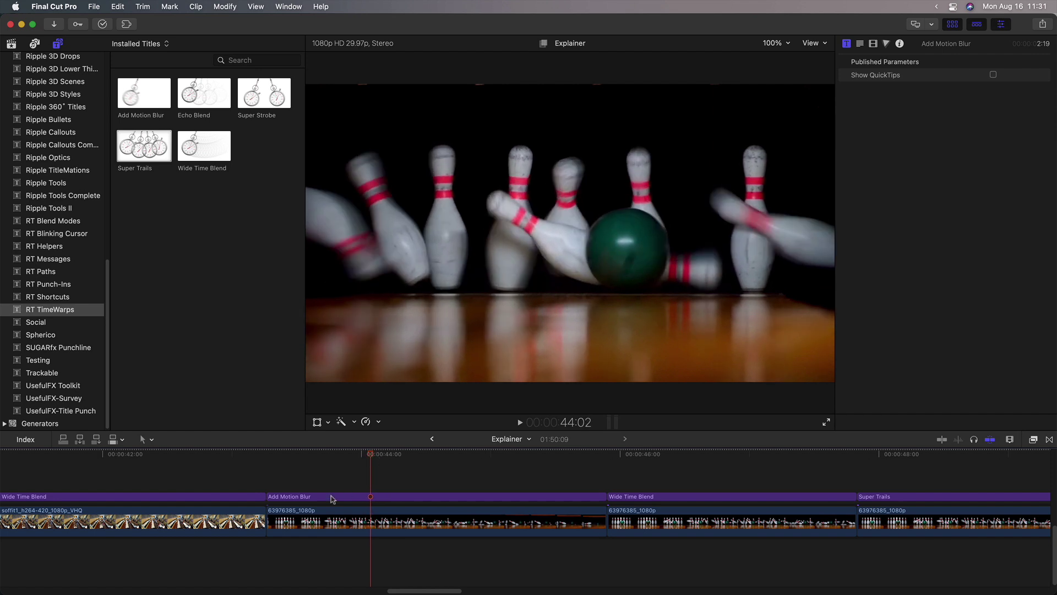
key("v")
key("v")
left_click(381, 475)
key("v")
key("v")
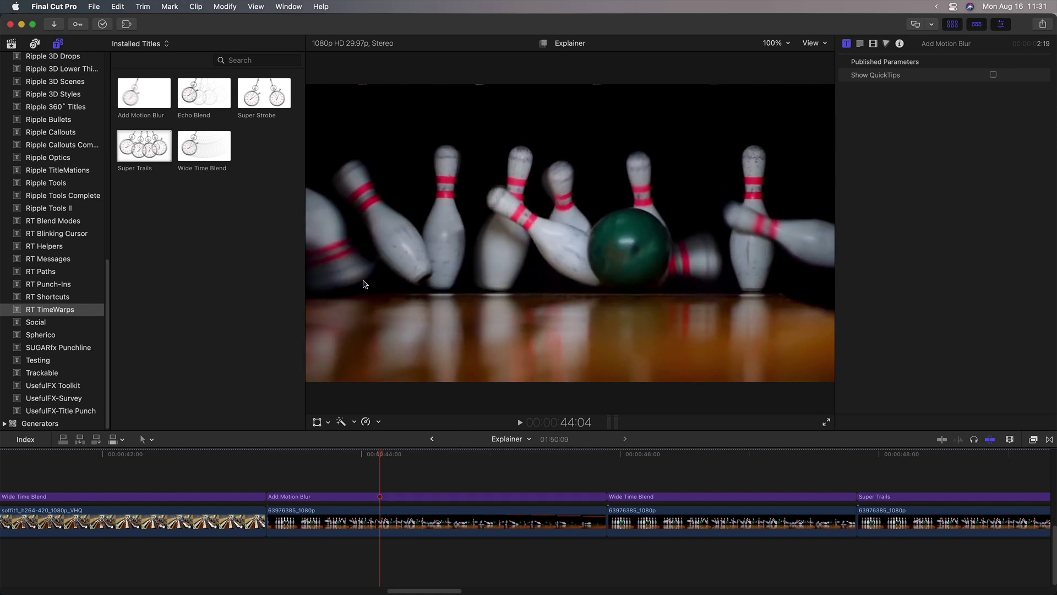
left_click(378, 453)
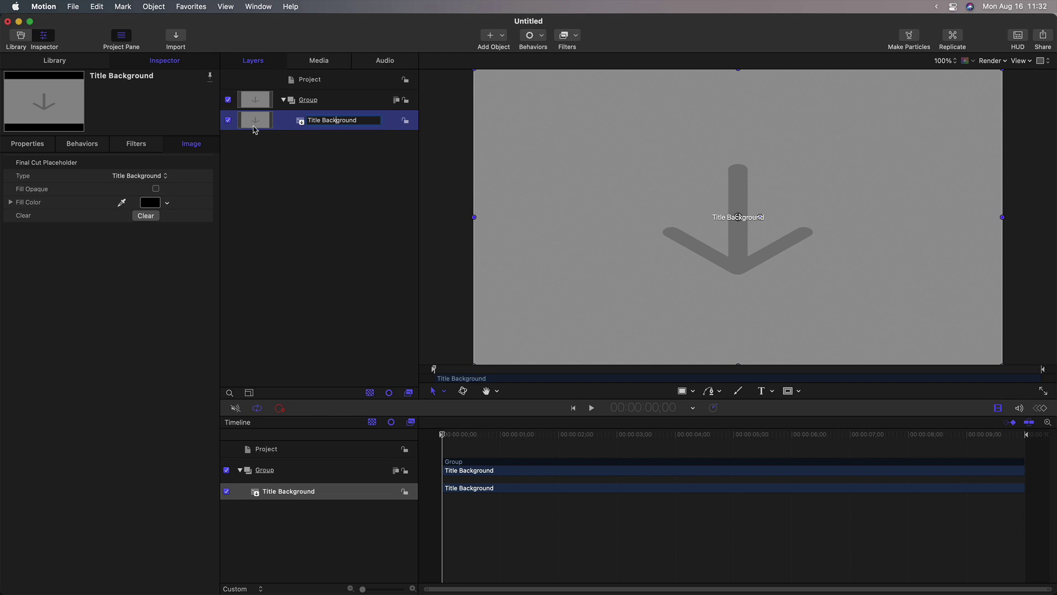
Step: In the project's properties, set Motion Blur Samples to 46 and Shutter Angle to 783°
left_click(291, 126)
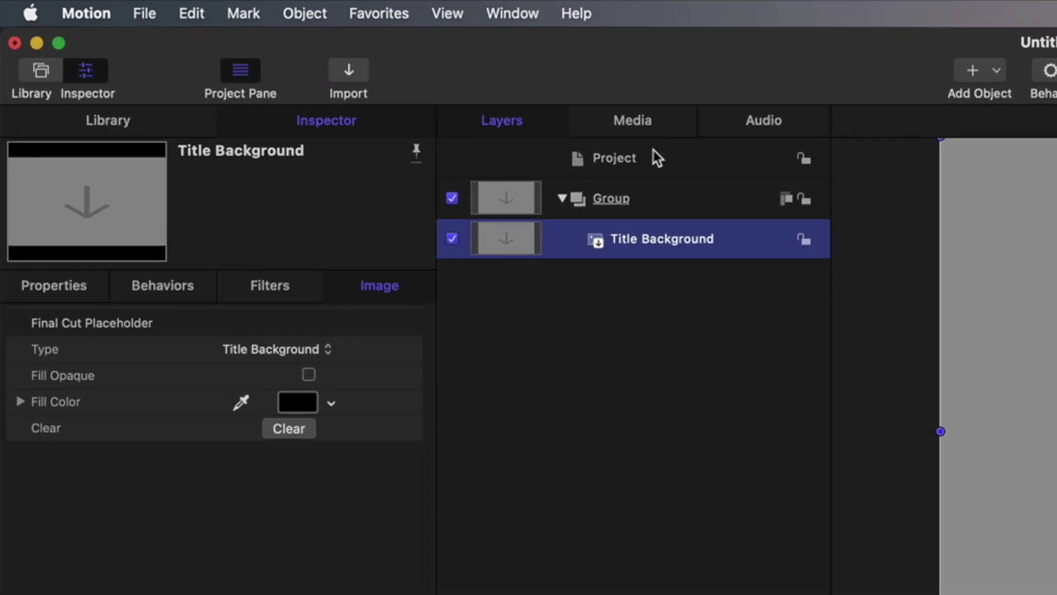
left_click(327, 78)
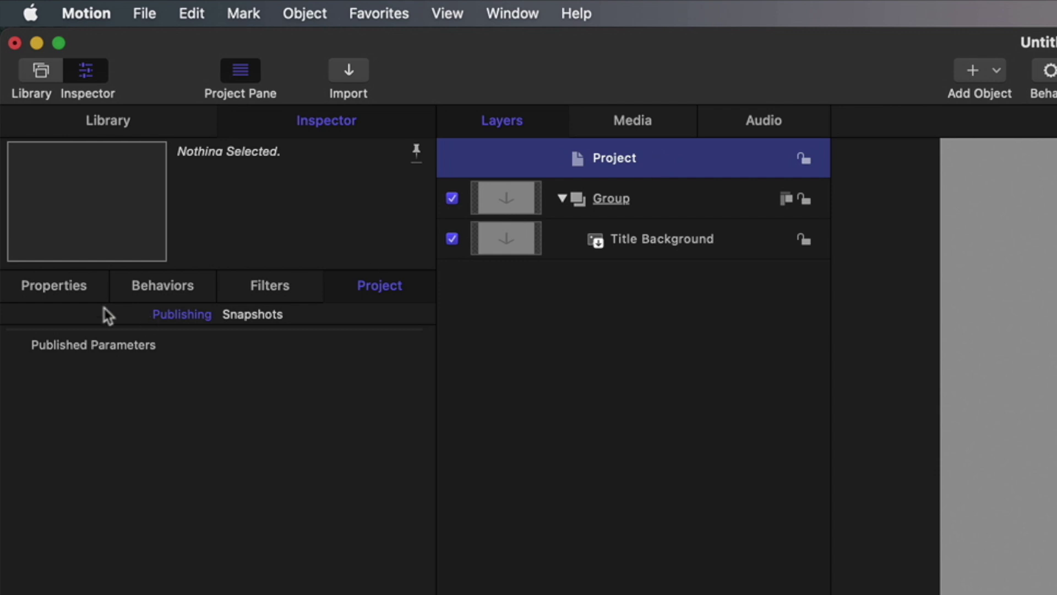
left_click(53, 292)
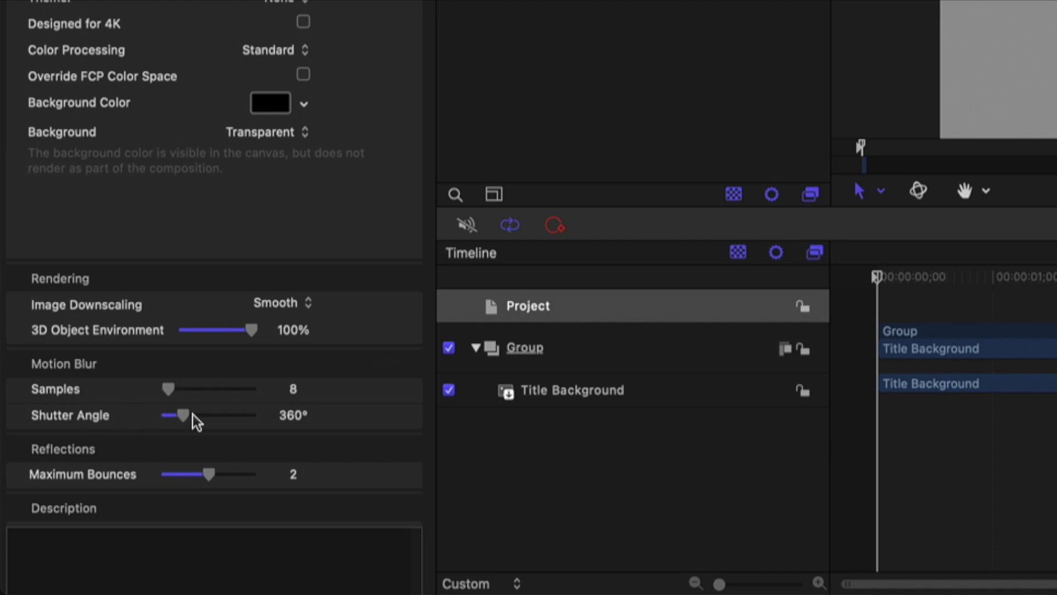
left_click_drag(184, 417, 207, 415)
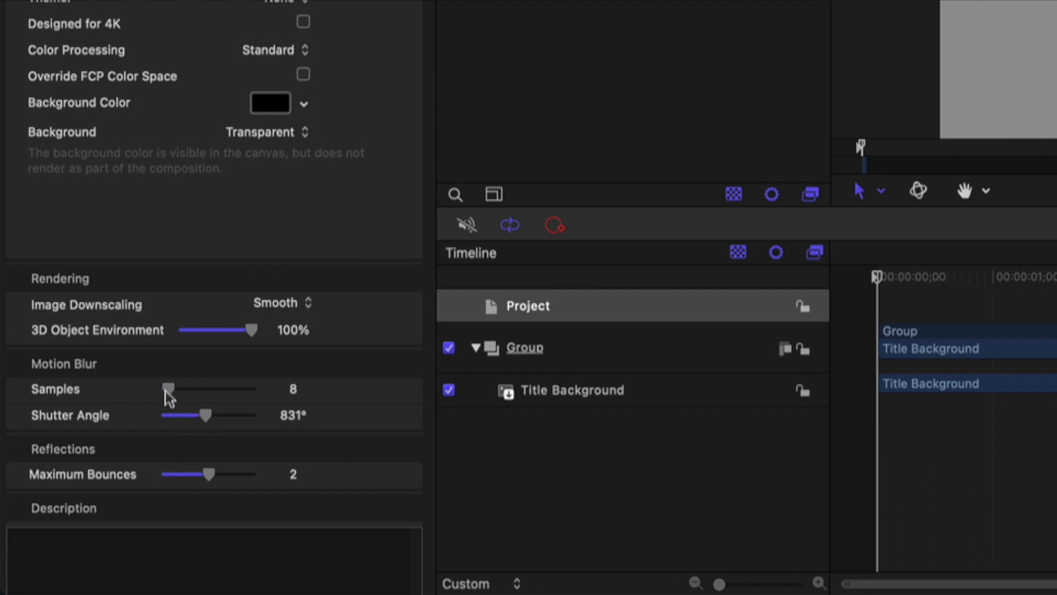
left_click_drag(168, 390, 181, 390)
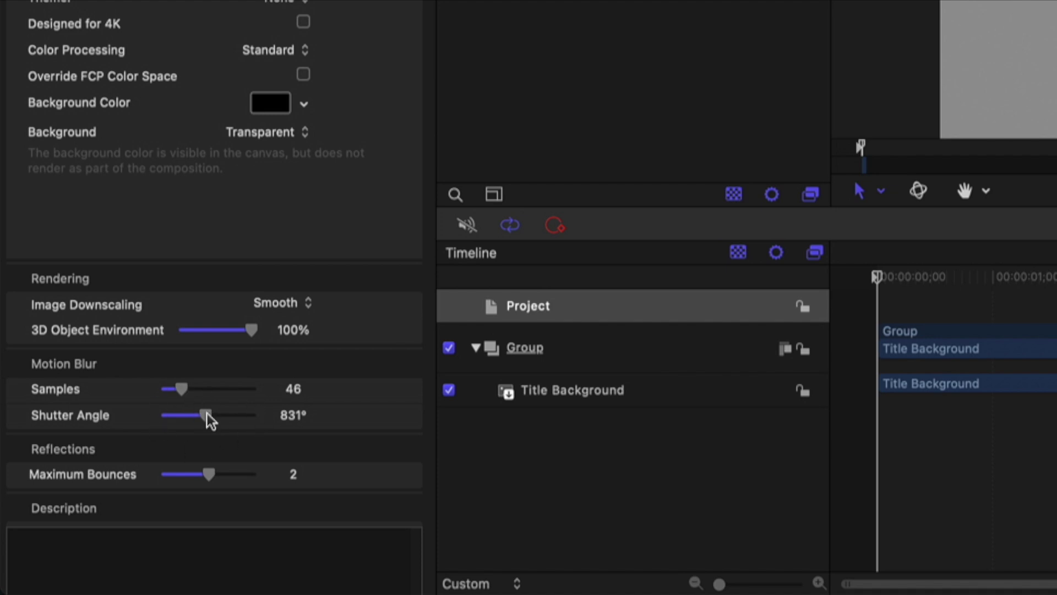
left_click_drag(207, 414, 203, 414)
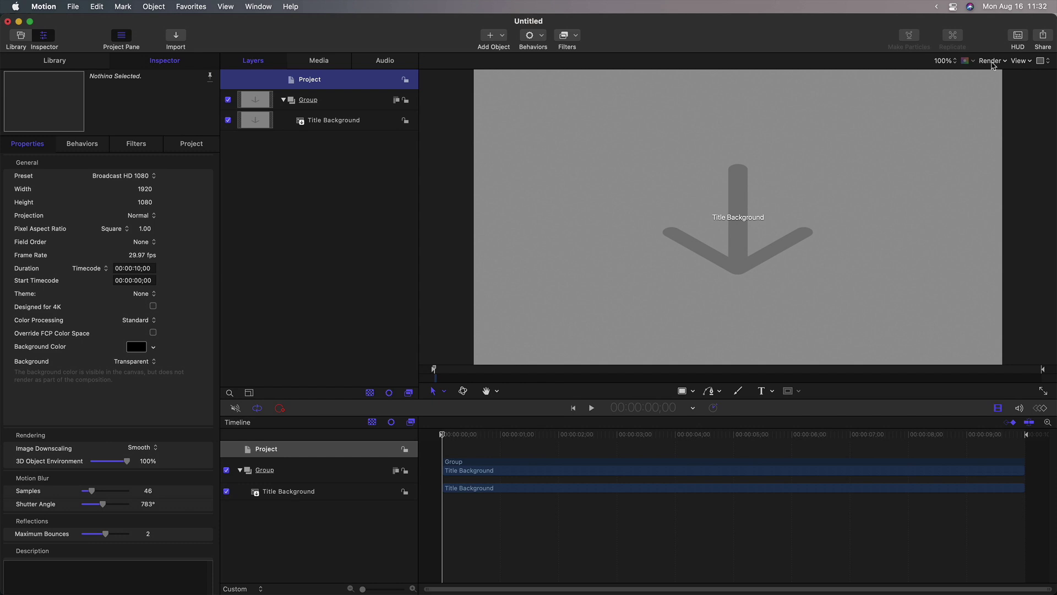
Step: Enable Motion Blur in the canvas Render menu, then return to the Final Cut Pro timeline
left_click(993, 61)
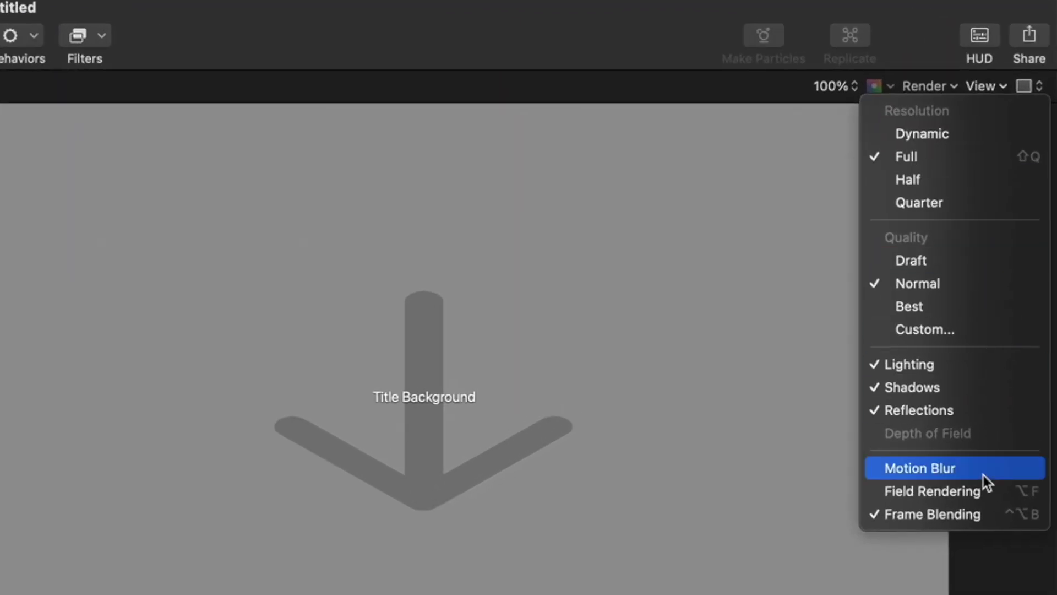
left_click(982, 472)
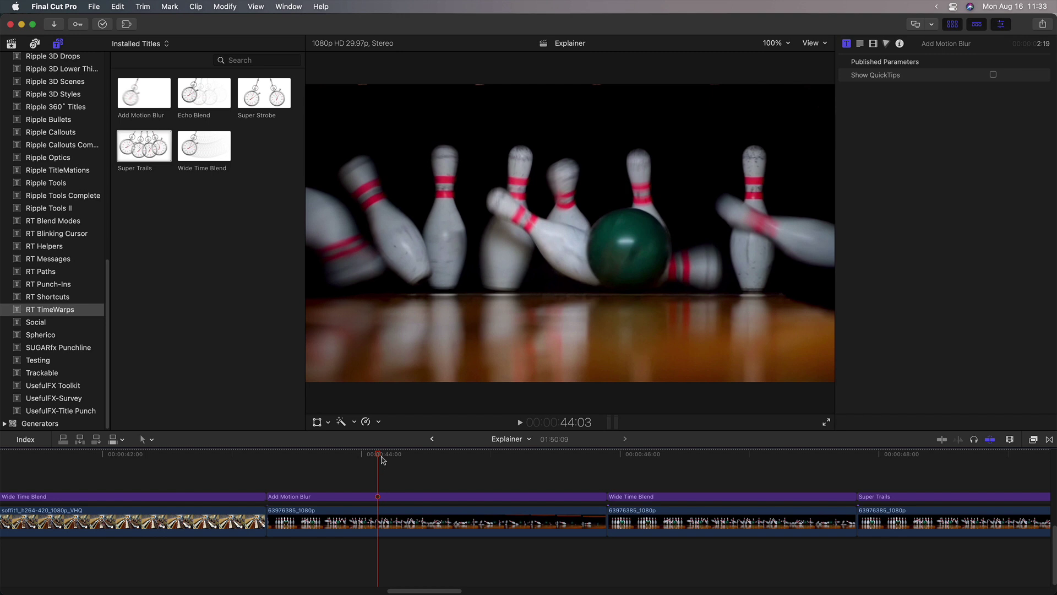
left_click_drag(381, 457, 353, 455)
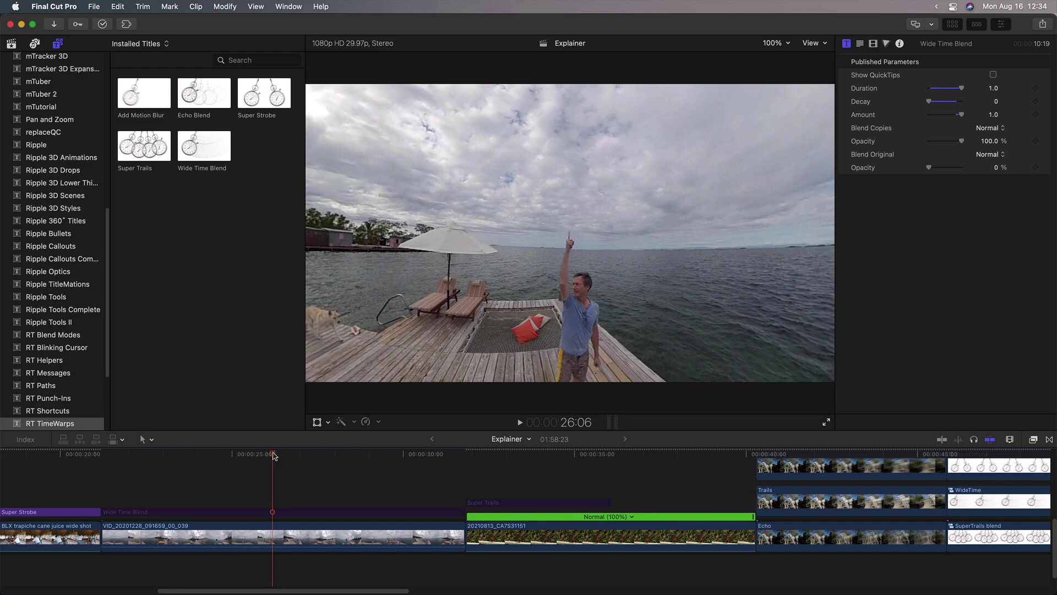
Step: Scrub back and play the pier clip without the blend effect
left_click_drag(273, 456, 148, 477)
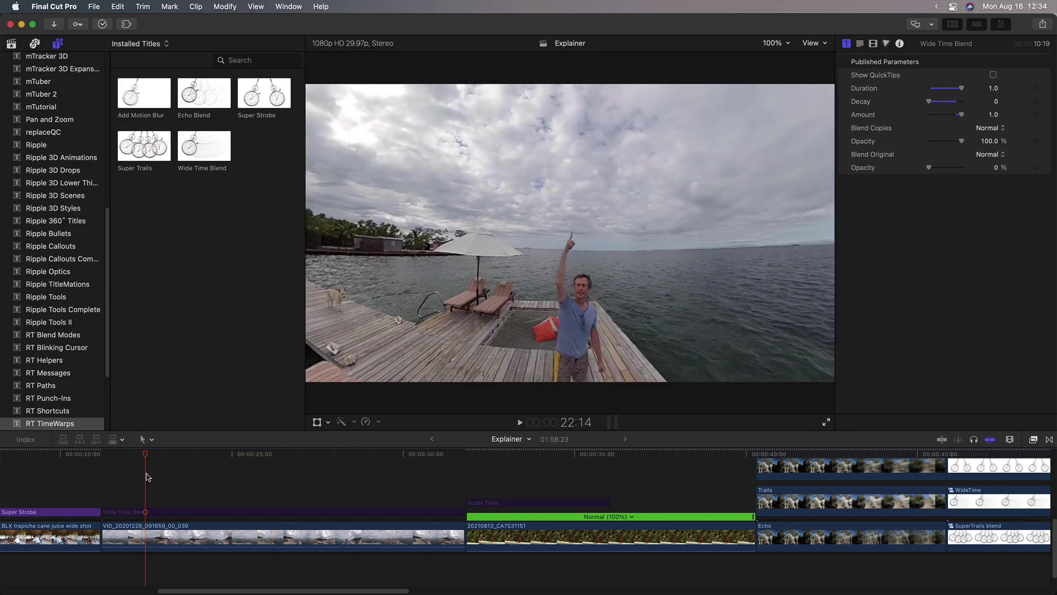
key("space")
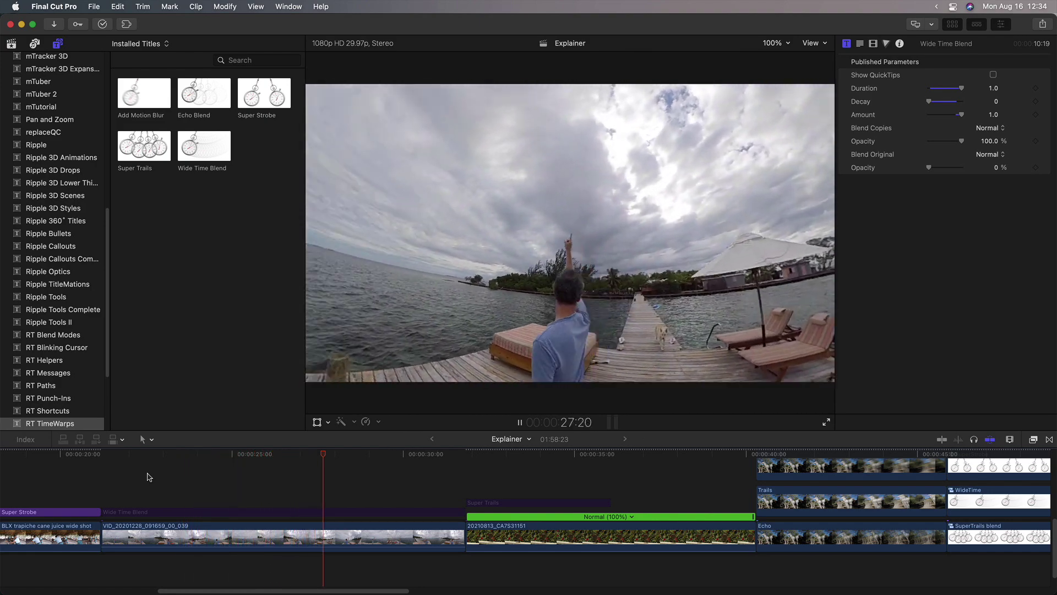
key("space")
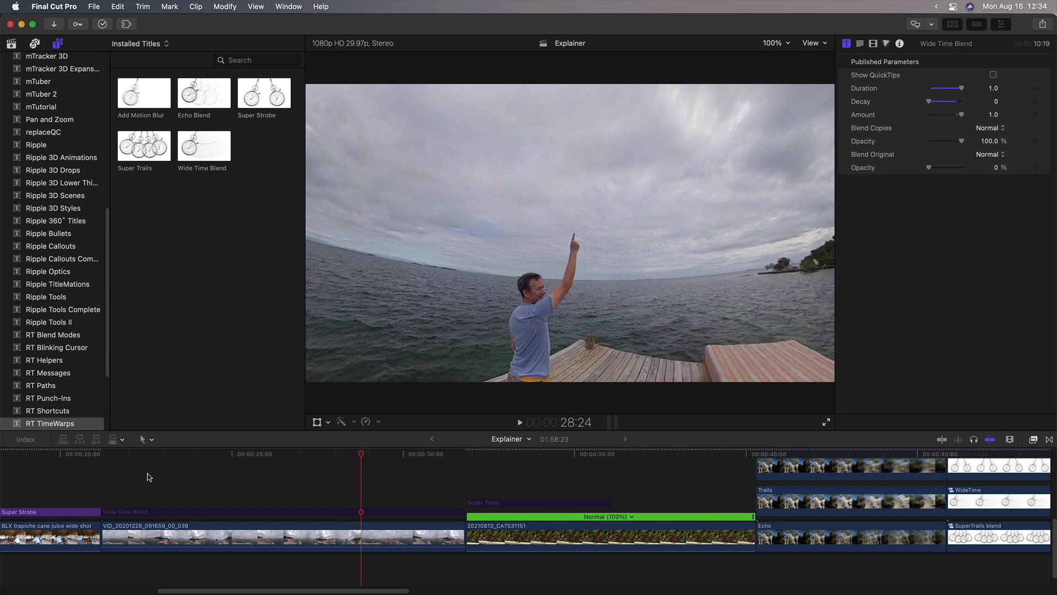
Step: Enable the Wide Time Blend title clip and replay the blended pier section
key("c")
left_click(140, 452)
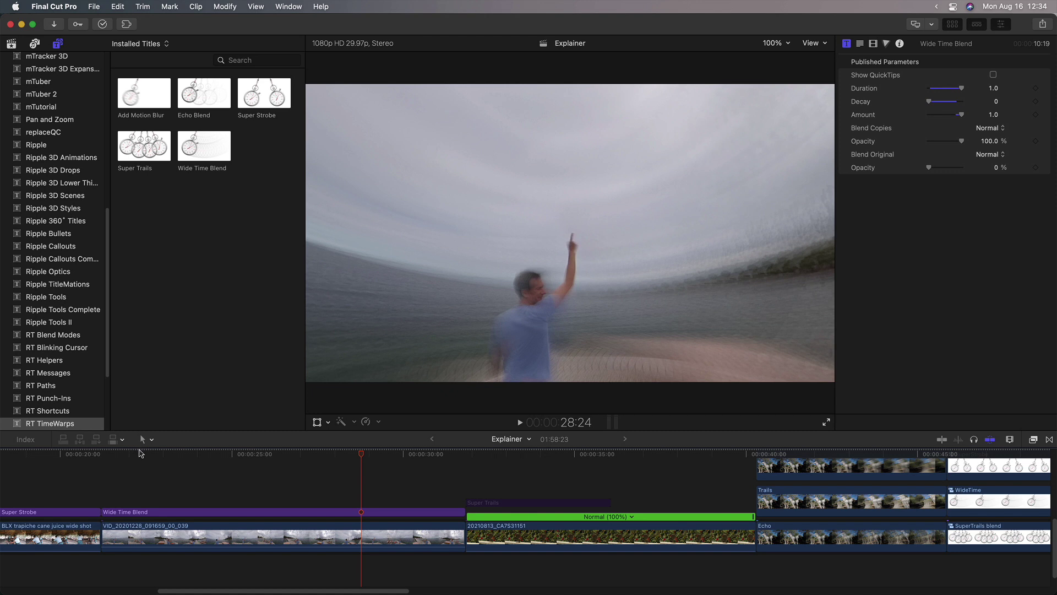
key("space")
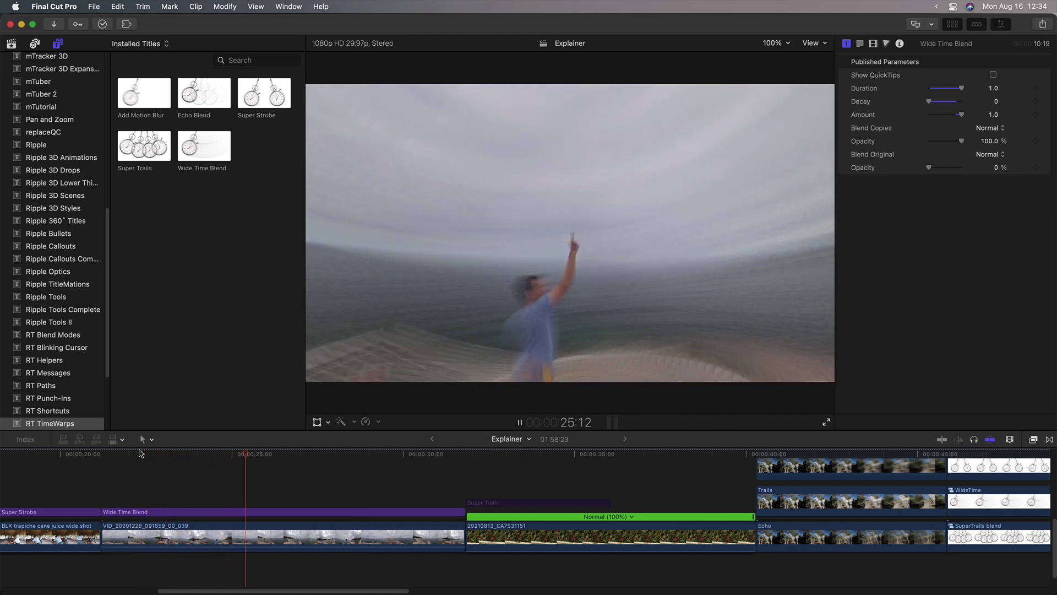
key("space")
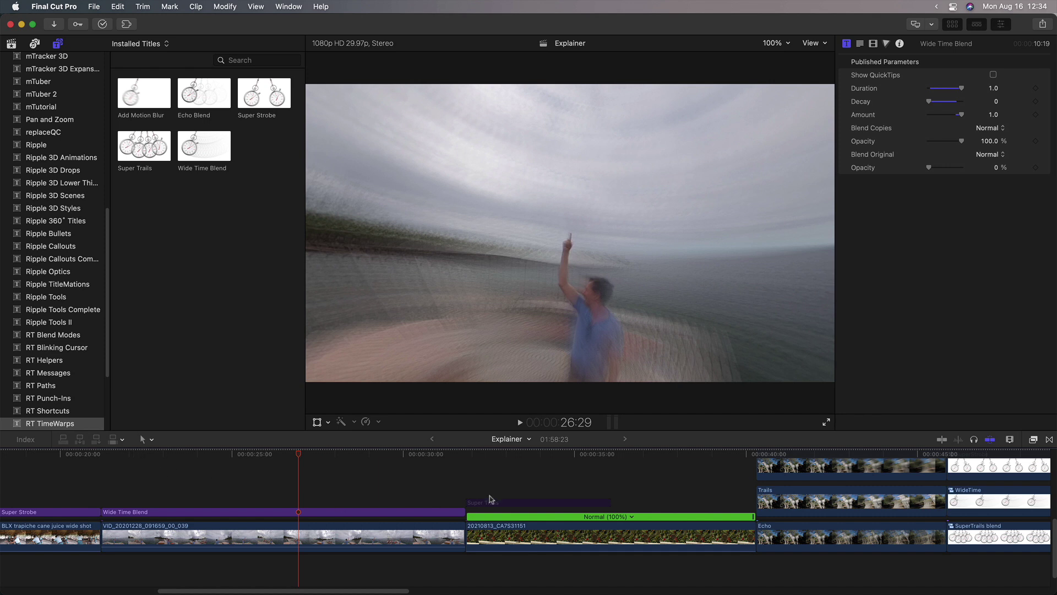
Step: Move to the gong clip under Super Trails and play it from near its start
left_click(594, 456)
scroll(594, 456, "right", 3)
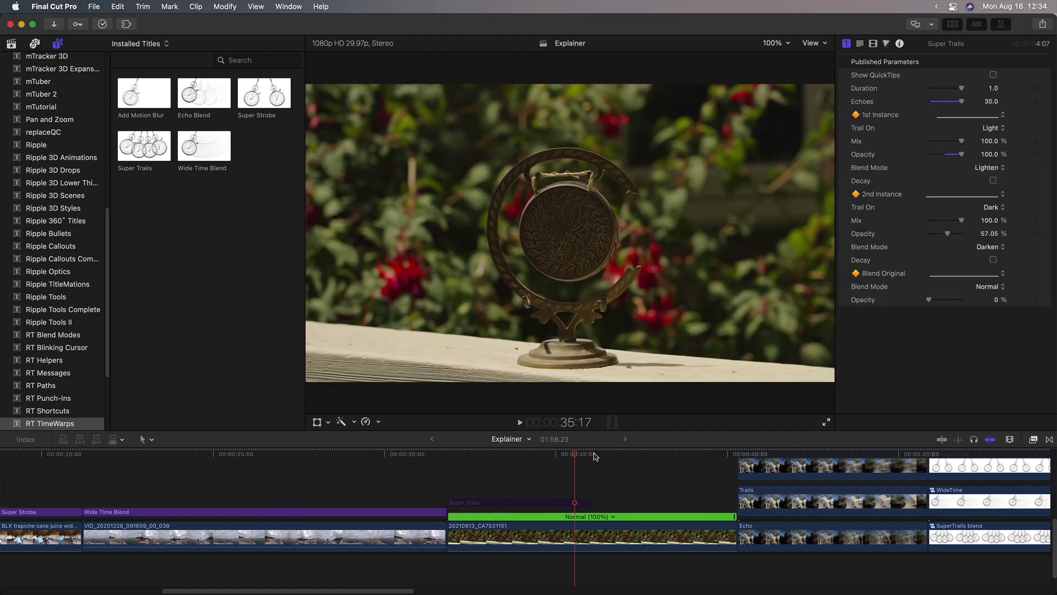
scroll(594, 456, "right", 1)
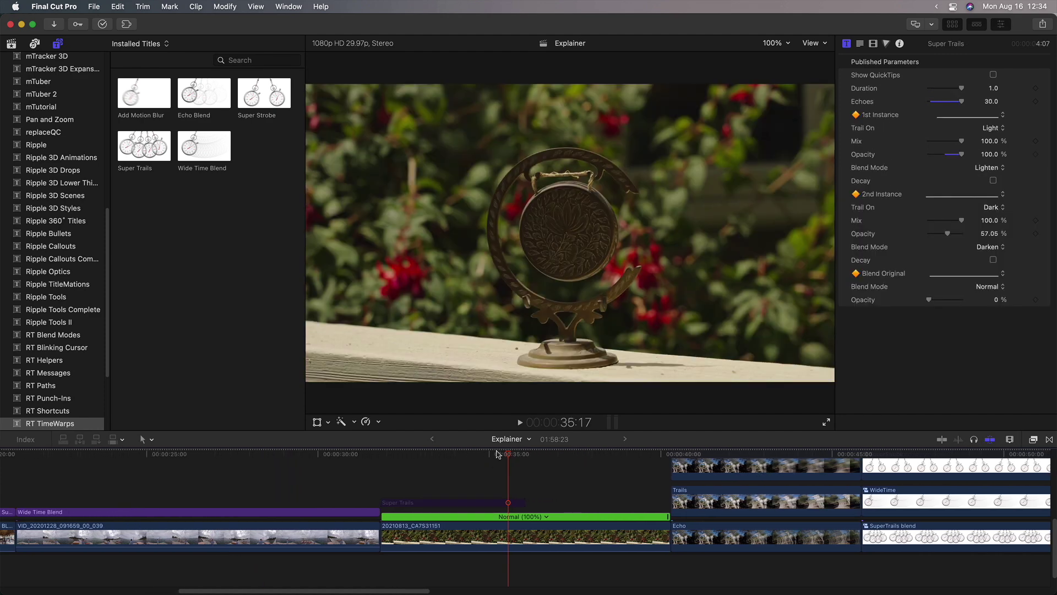
left_click_drag(498, 456, 400, 461)
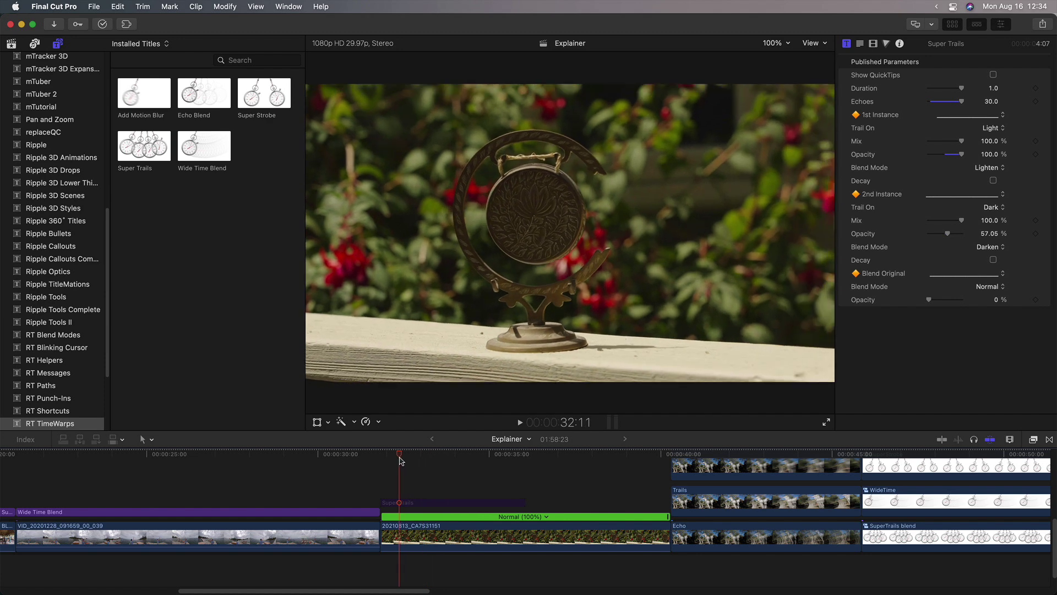
key("space")
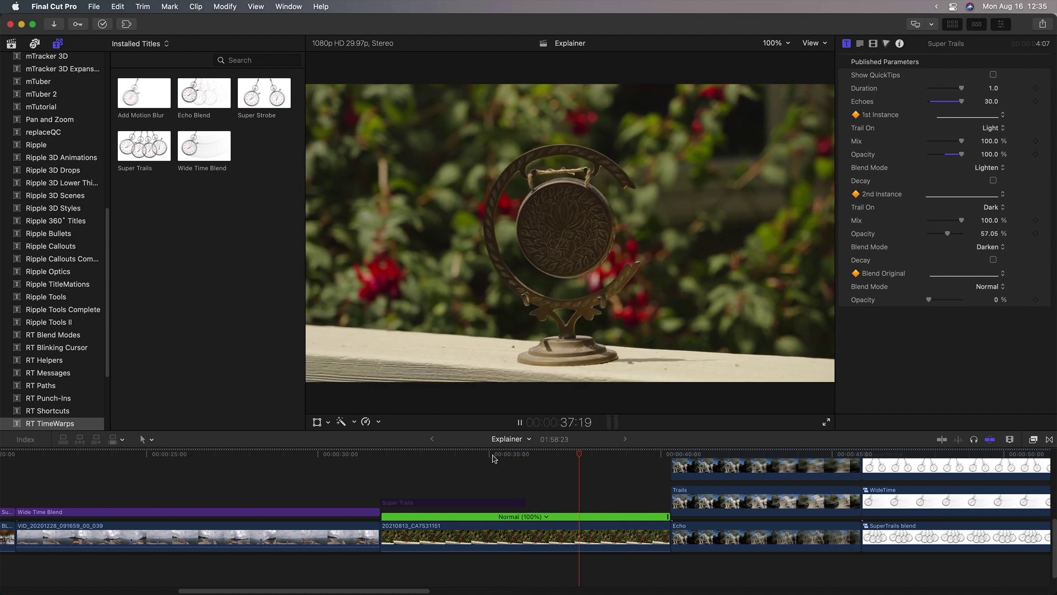
left_click(429, 458)
key("space")
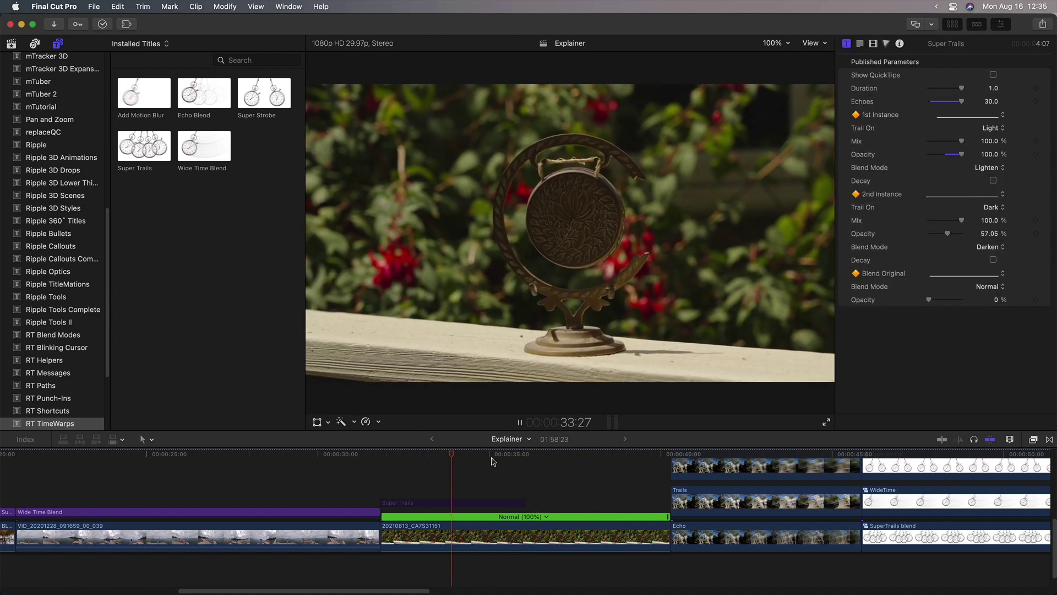
Step: Turn on Stabilization with Tripod Mode for the gong video clip
left_click(475, 533)
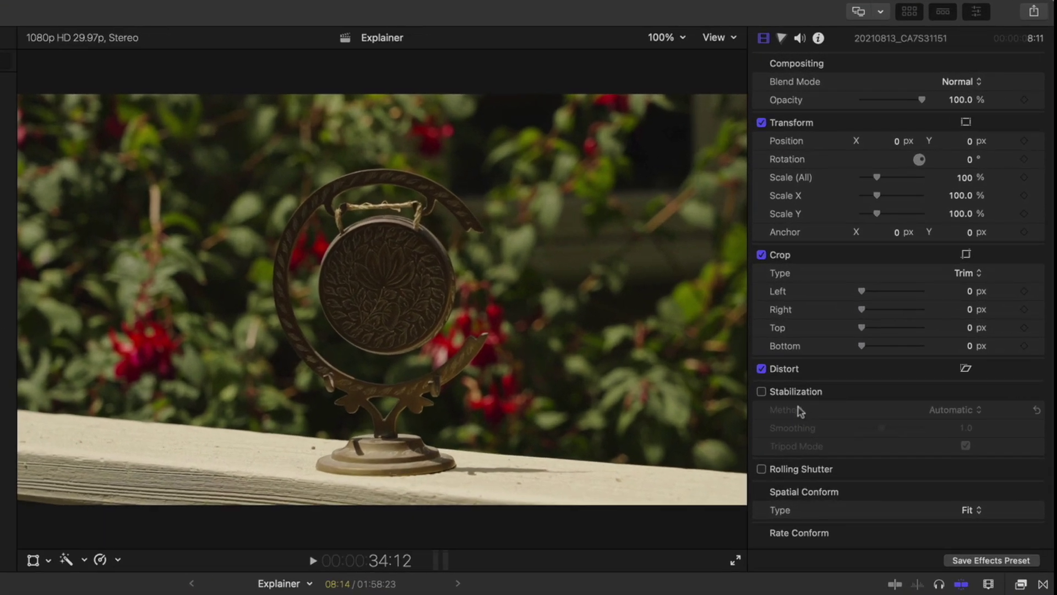
left_click(762, 391)
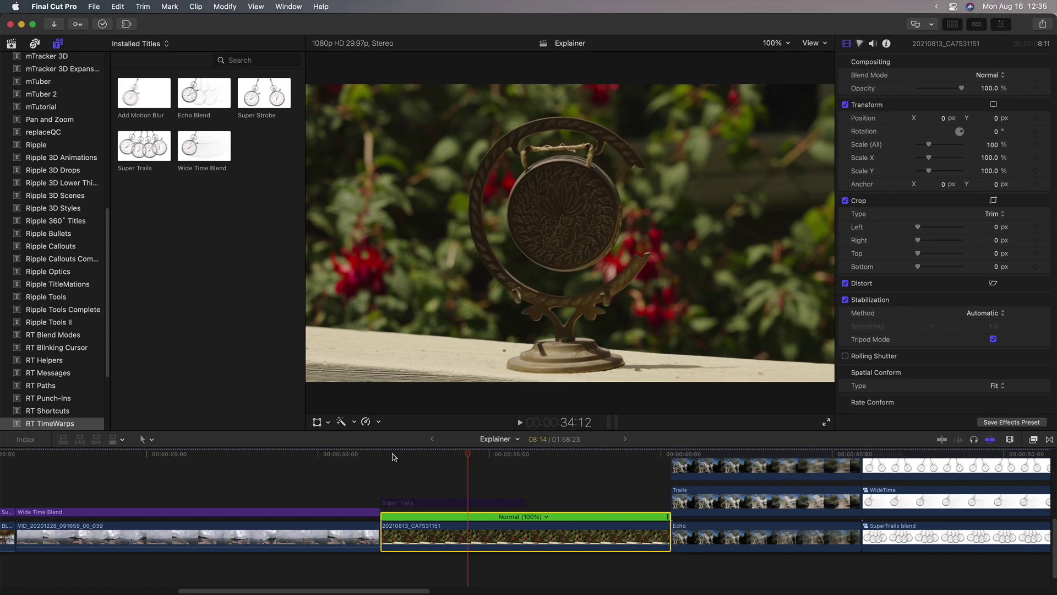
left_click(393, 455)
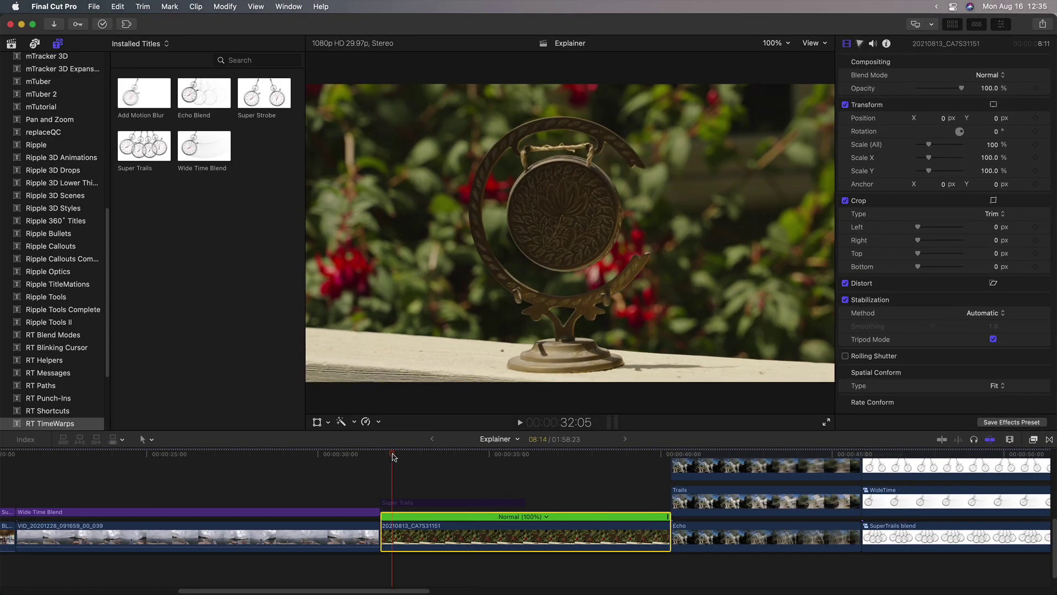
Step: Preview the stabilized gong clip, then set its speed to Fast 2x (200%)
key("space")
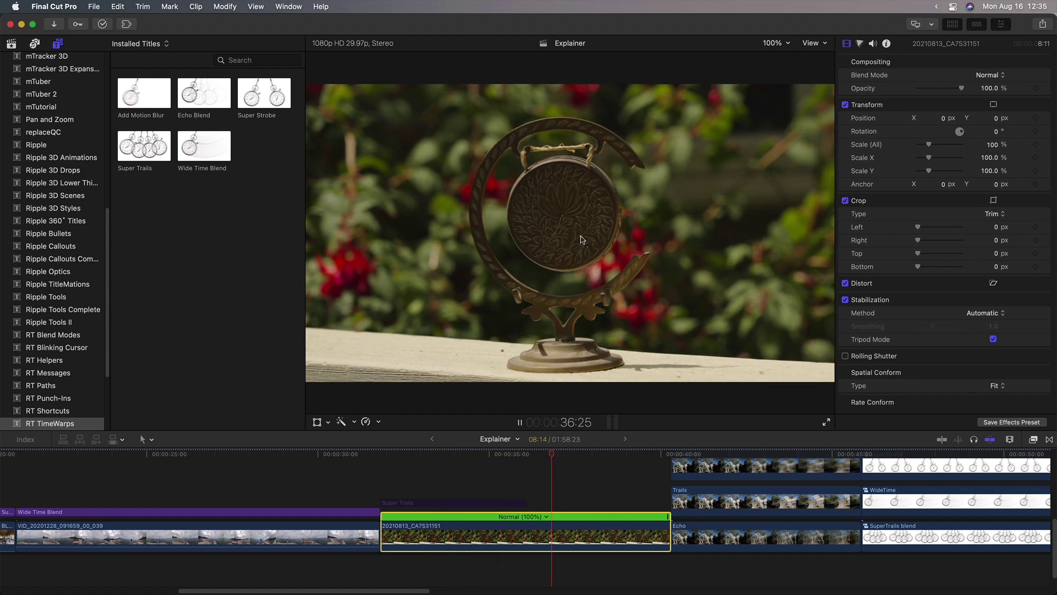
key("space")
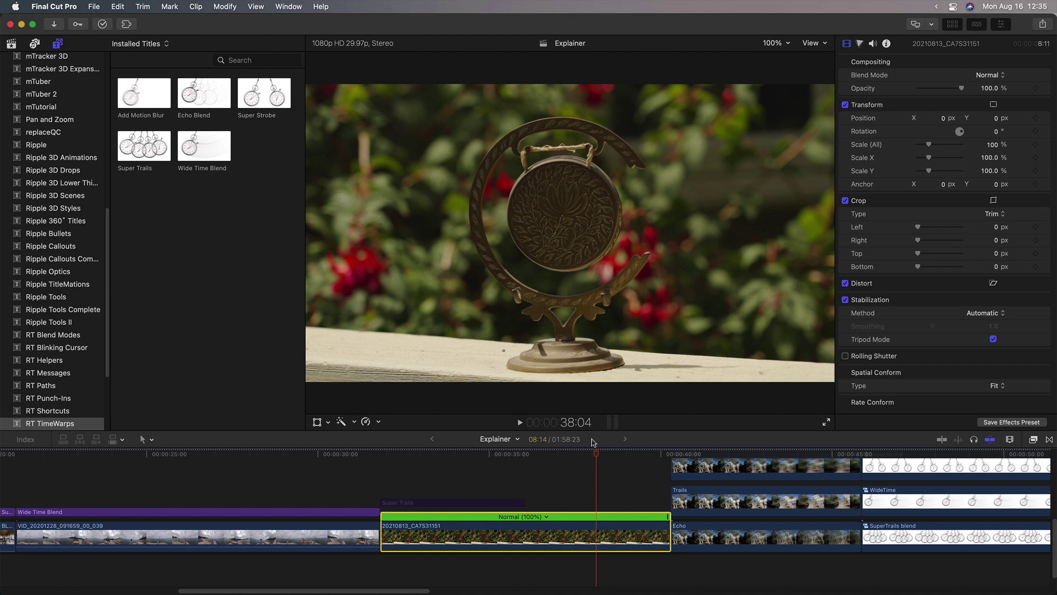
left_click_drag(599, 457, 527, 464)
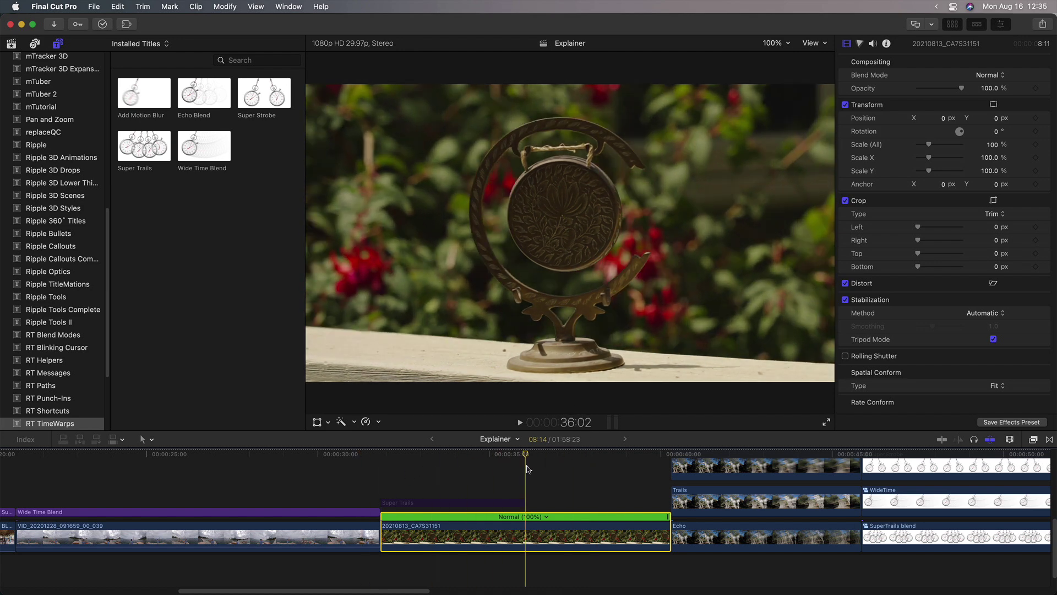
left_click(547, 517)
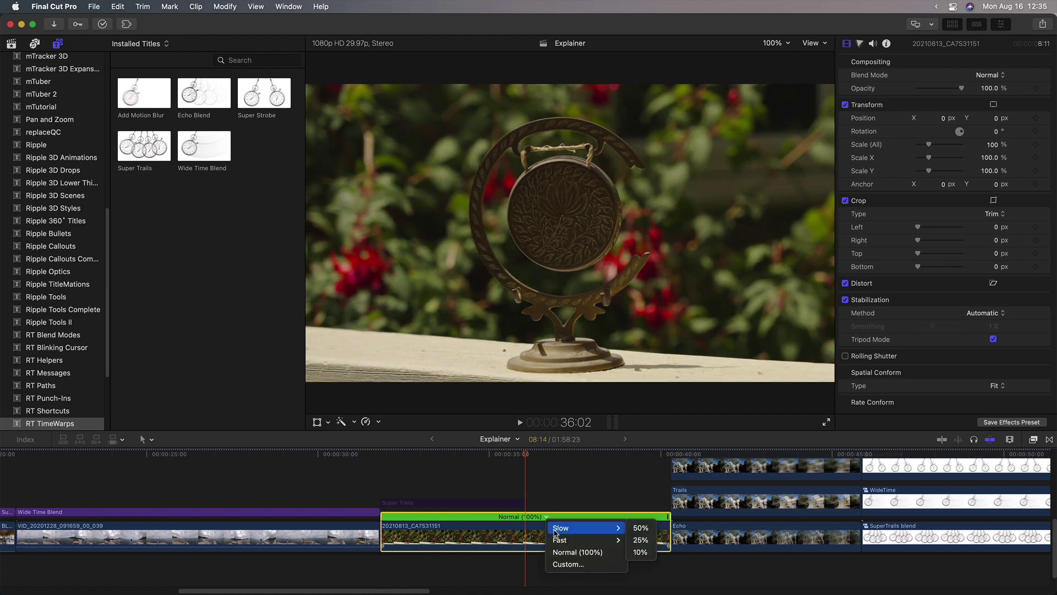
left_click(637, 540)
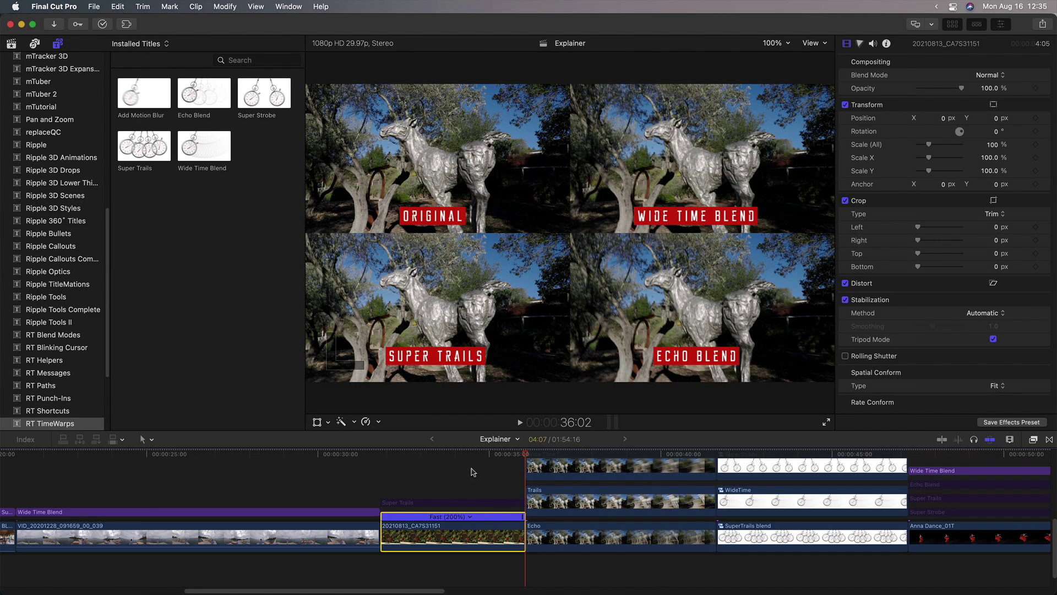
Step: Select the Super Trails title over the gong clip and scrub through the trails
left_click(442, 460)
left_click(434, 503)
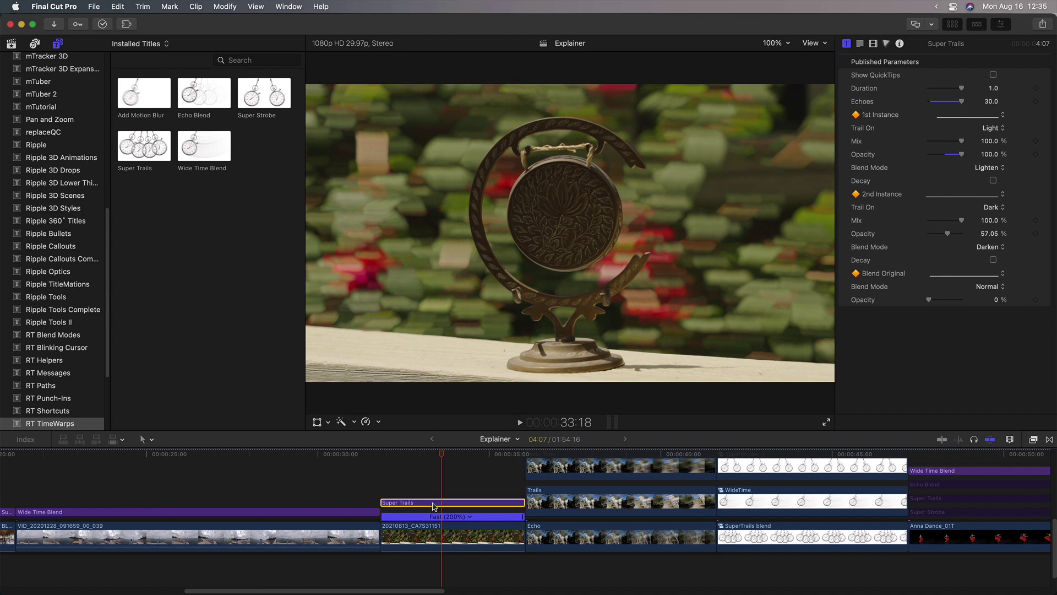
mouse_move(442, 456)
left_mouse_down()
mouse_move(403, 458)
mouse_move(483, 461)
mouse_move(389, 463)
mouse_move(462, 462)
left_mouse_up()
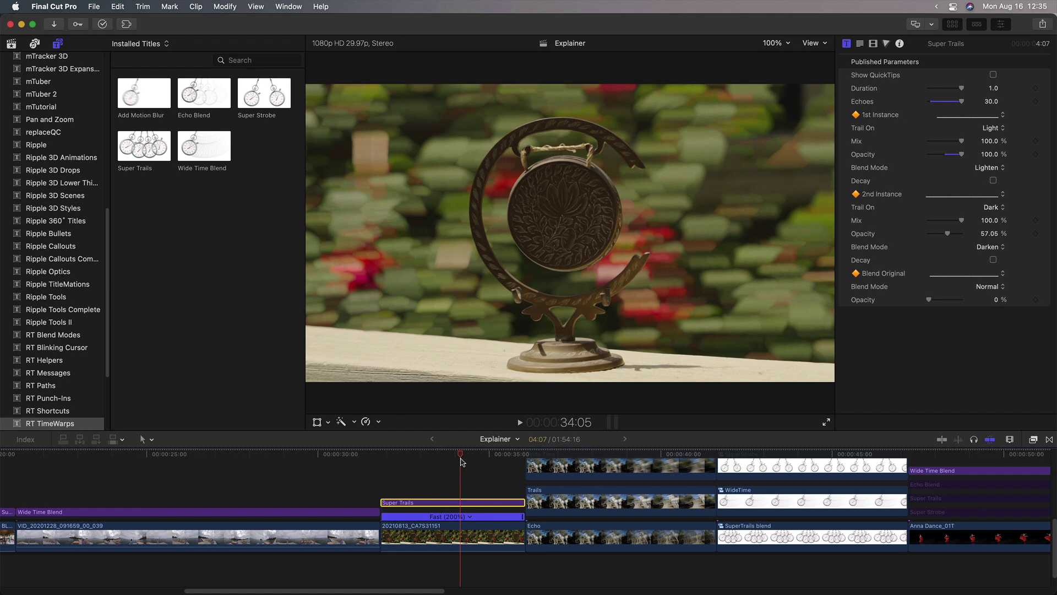